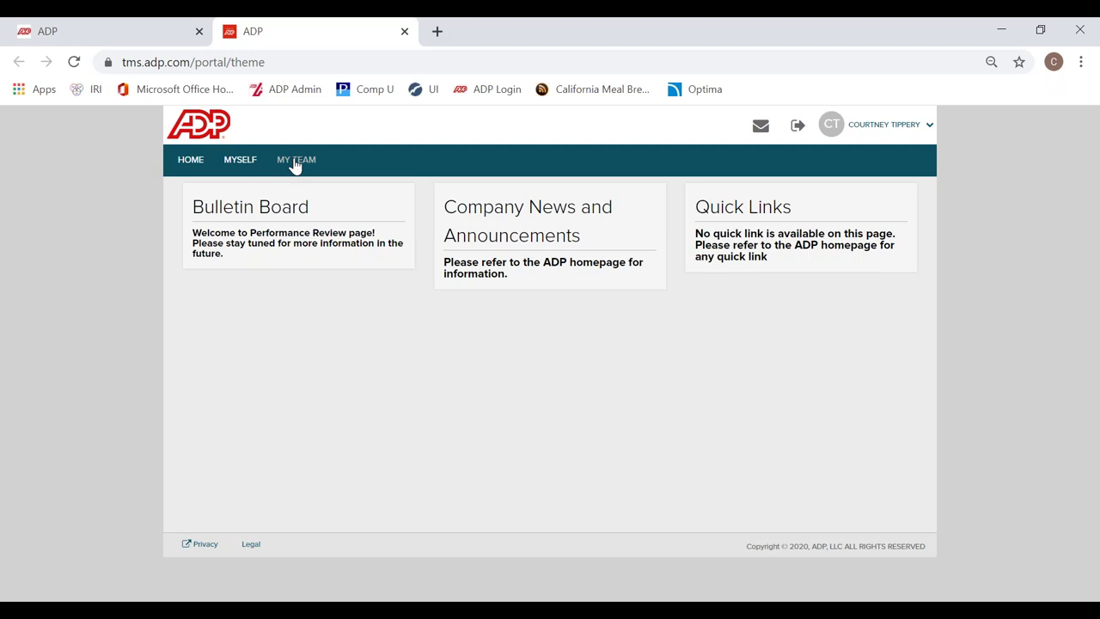
Open MY TEAM > Performance, toggle to You and back to Team, then scroll the Team Summary.
{"action": "left_click", "coordinate": [295, 164]}
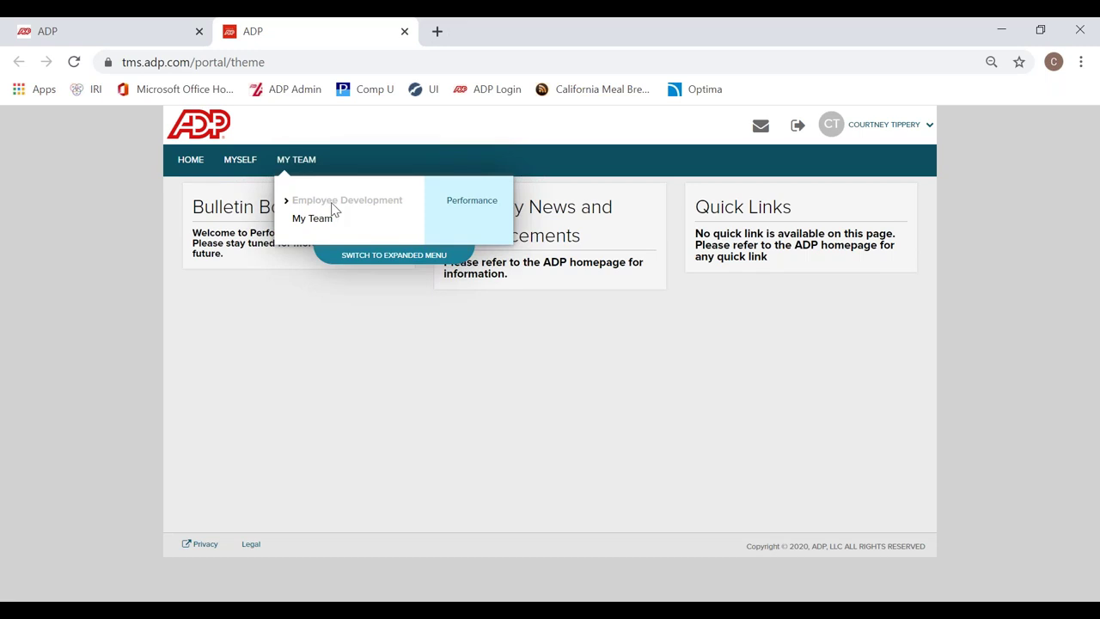
{"action": "left_click", "coordinate": [469, 203]}
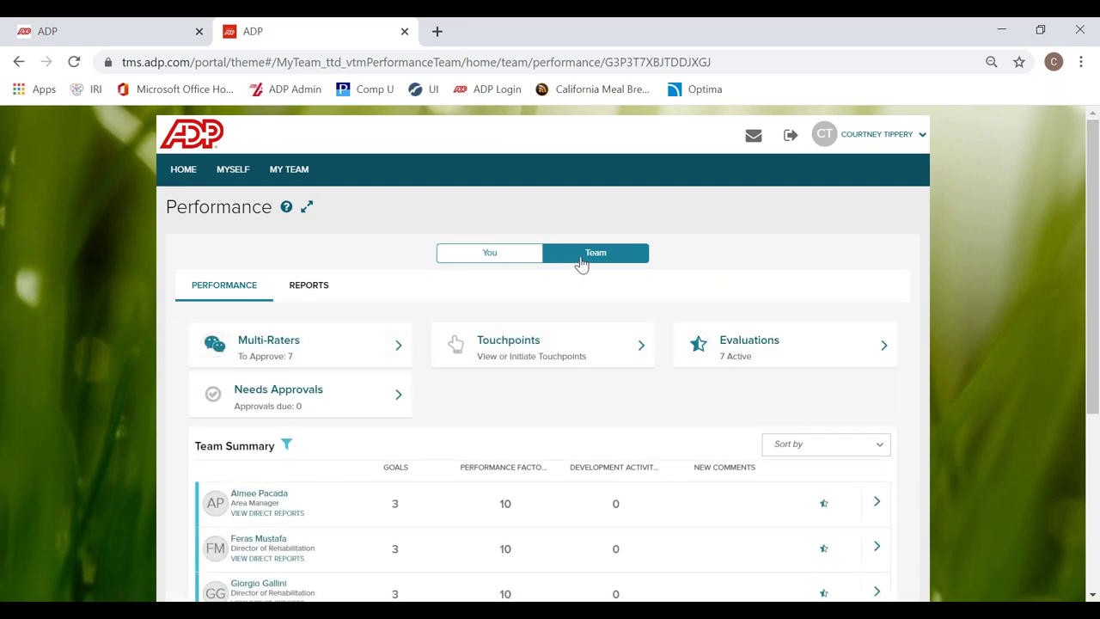
{"action": "left_click", "coordinate": [488, 254]}
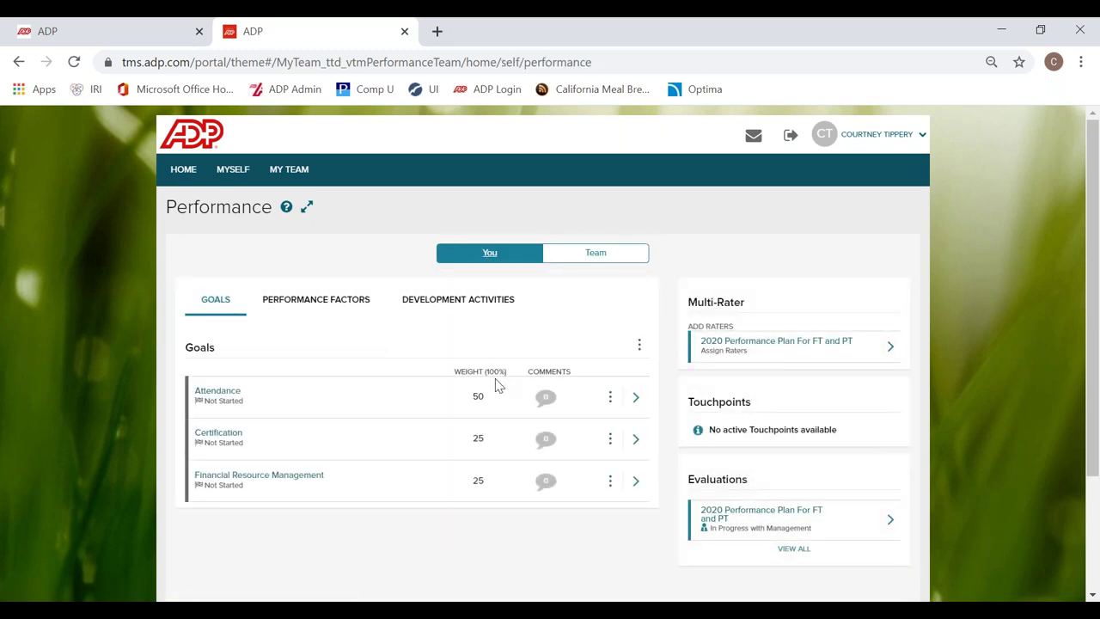
{"action": "left_click", "coordinate": [593, 256]}
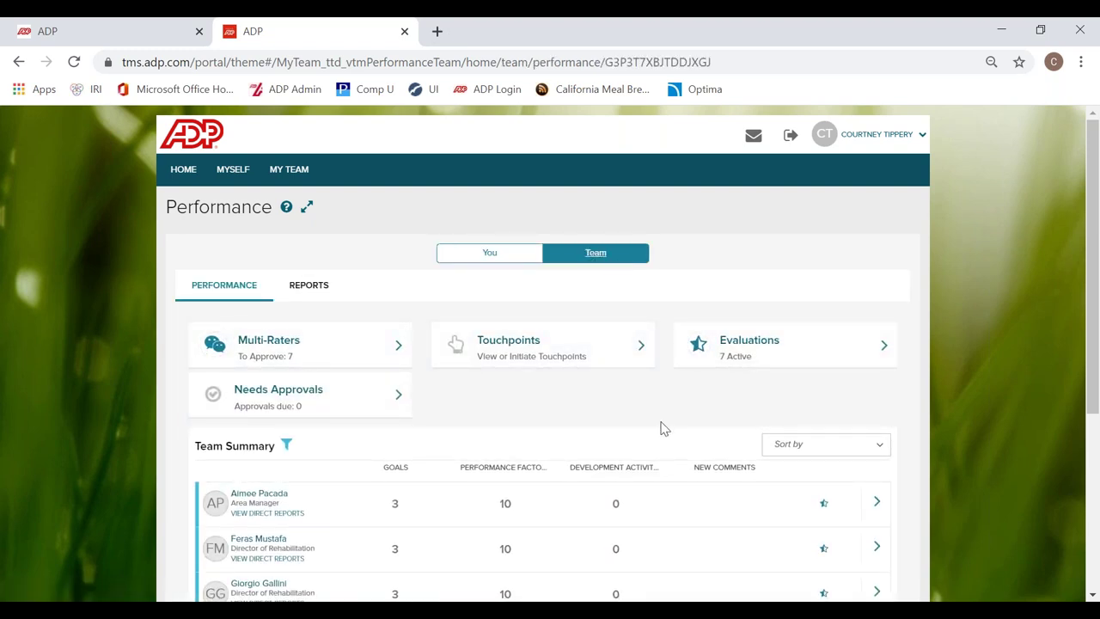
{"action": "scroll", "coordinate": [661, 427], "scroll_direction": "down", "scroll_amount": 3}
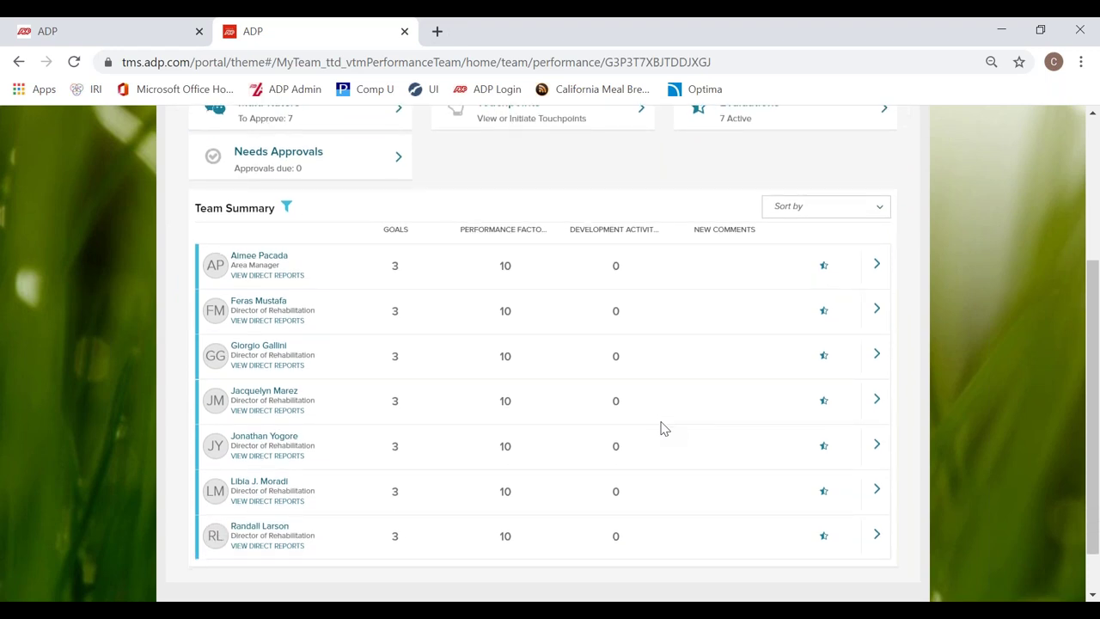
Zoom the browser out to 67% and scroll back to the top of the Team view.
{"action": "key", "text": "ctrl+minus"}
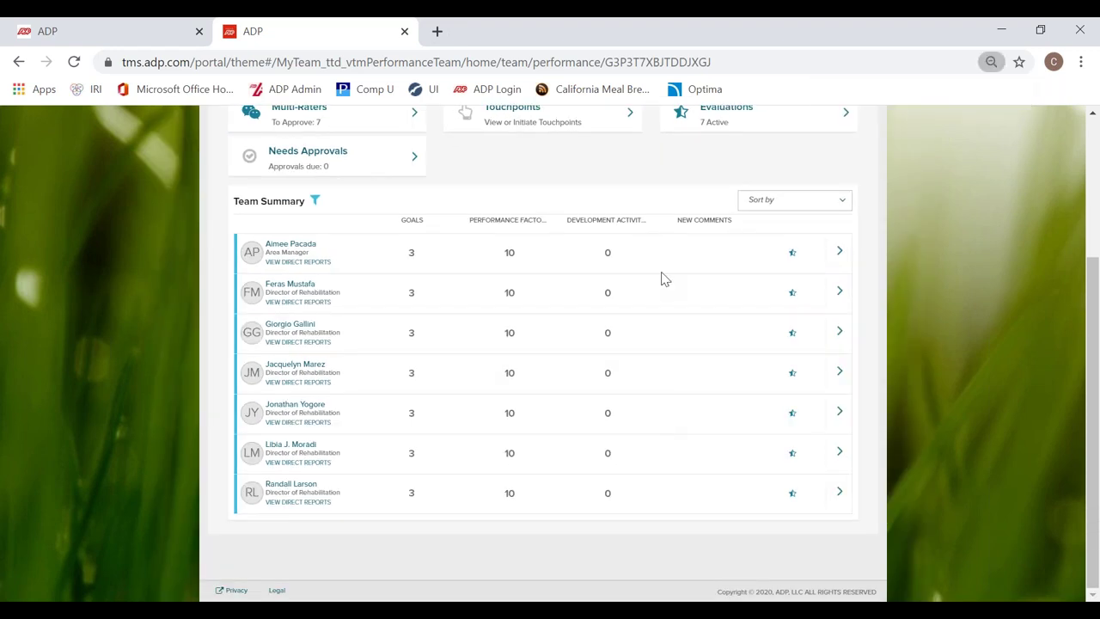
{"action": "scroll", "coordinate": [661, 277], "scroll_direction": "up", "scroll_amount": 1}
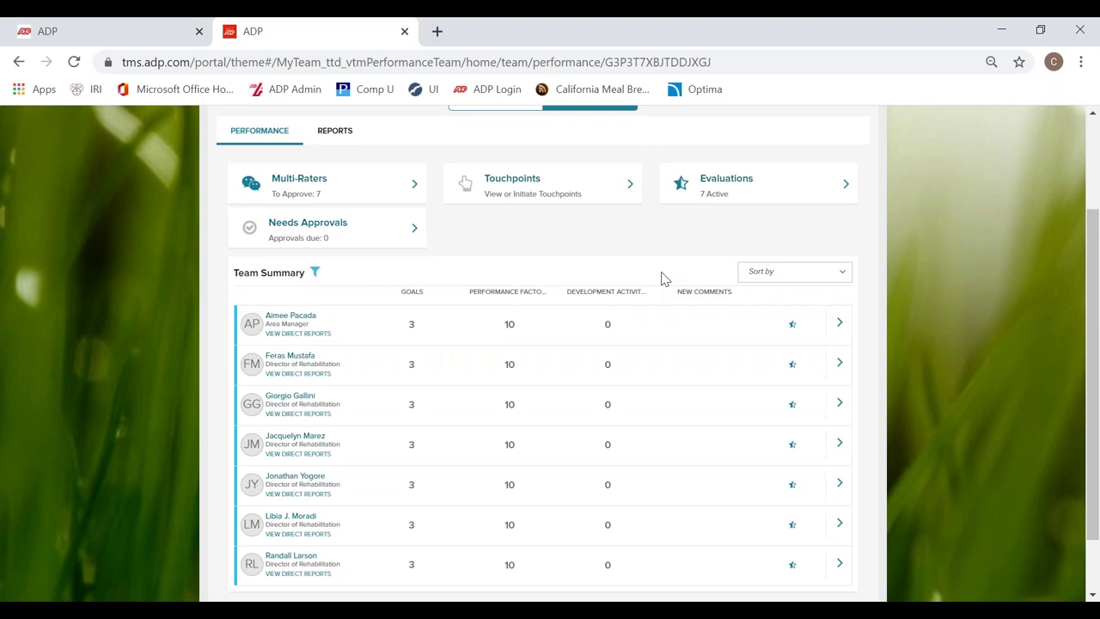
{"action": "scroll", "coordinate": [662, 278], "scroll_direction": "up", "scroll_amount": 1}
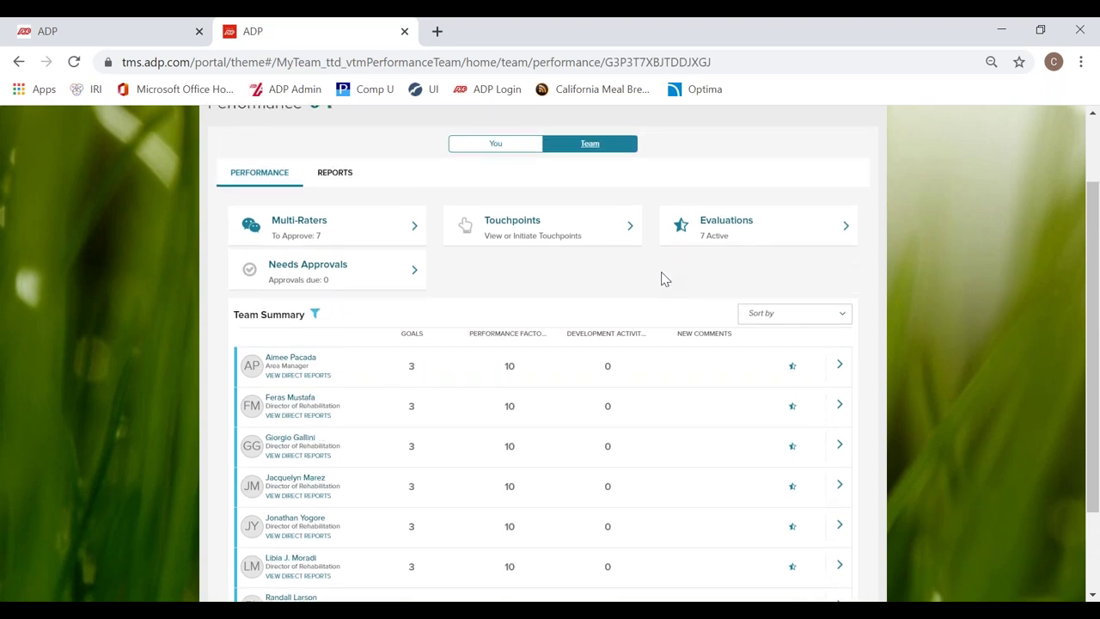
{"action": "scroll", "coordinate": [623, 287], "scroll_direction": "up", "scroll_amount": 1}
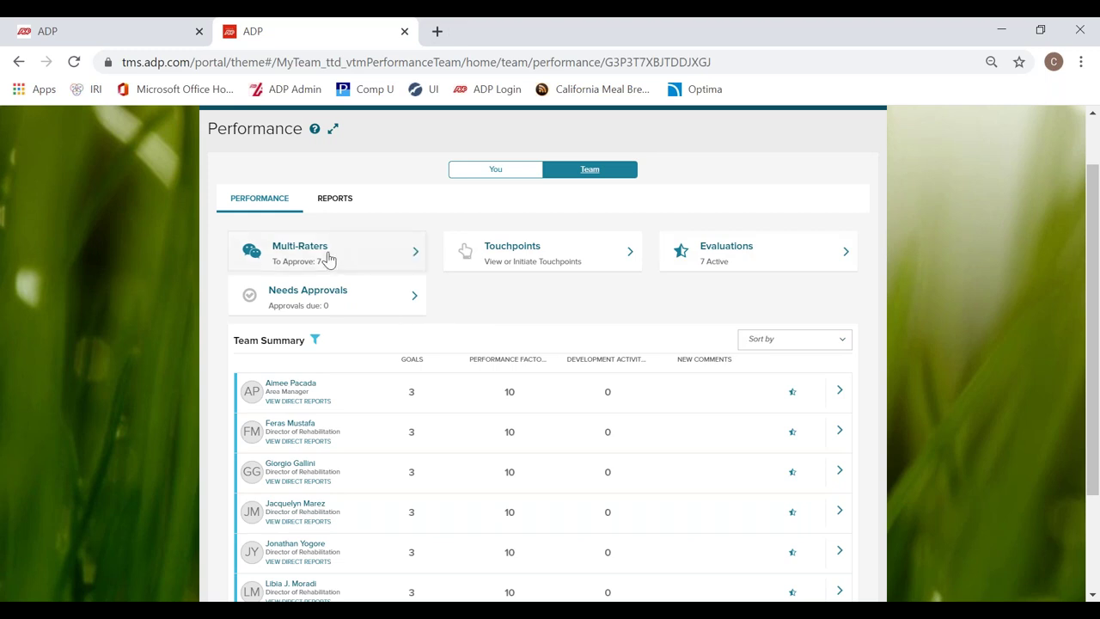
{"action": "left_click", "coordinate": [411, 249]}
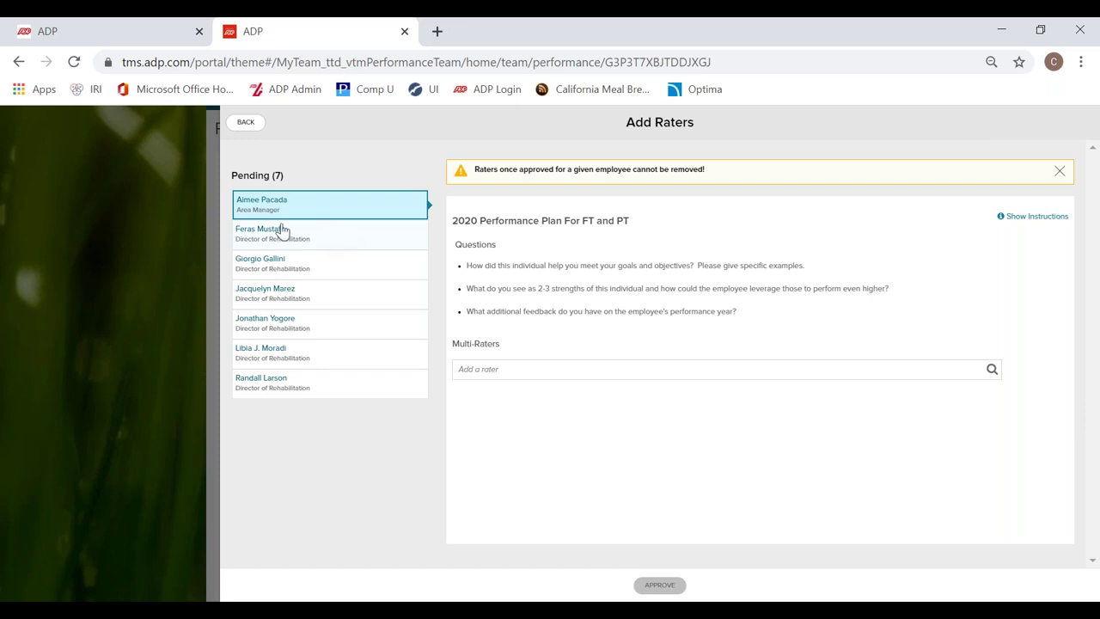
{"action": "left_click", "coordinate": [245, 124]}
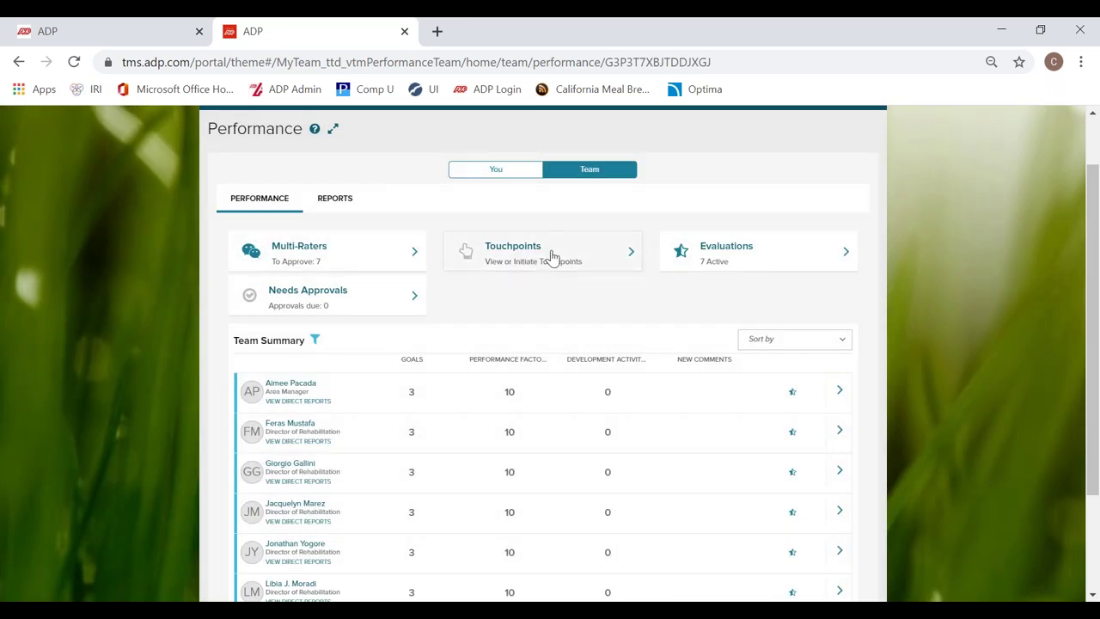
{"action": "left_click", "coordinate": [550, 257]}
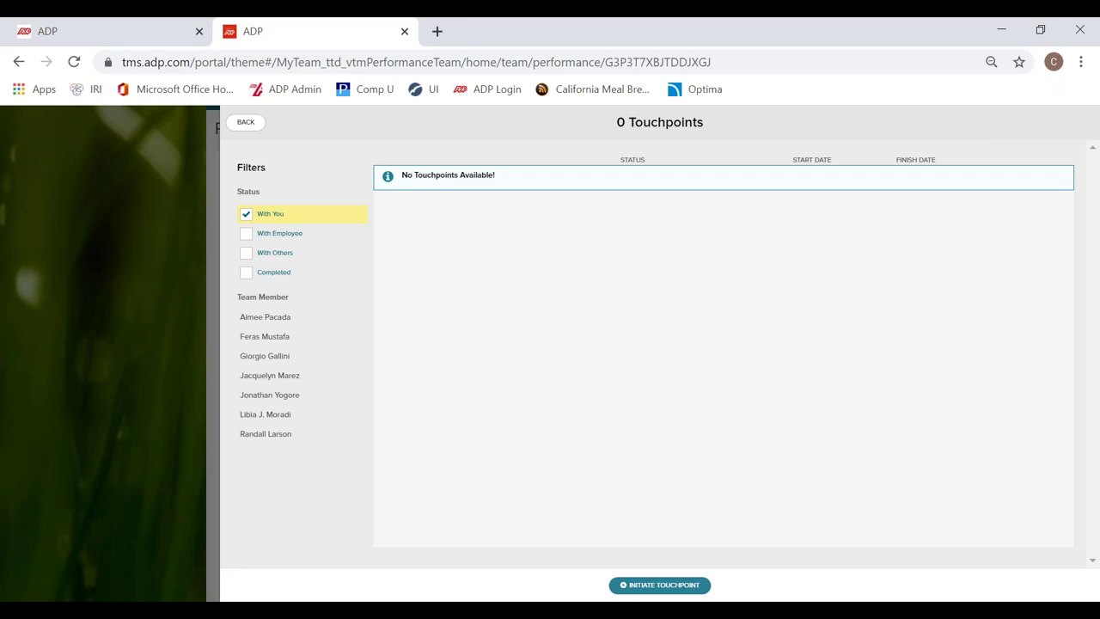
{"action": "left_click", "coordinate": [277, 237]}
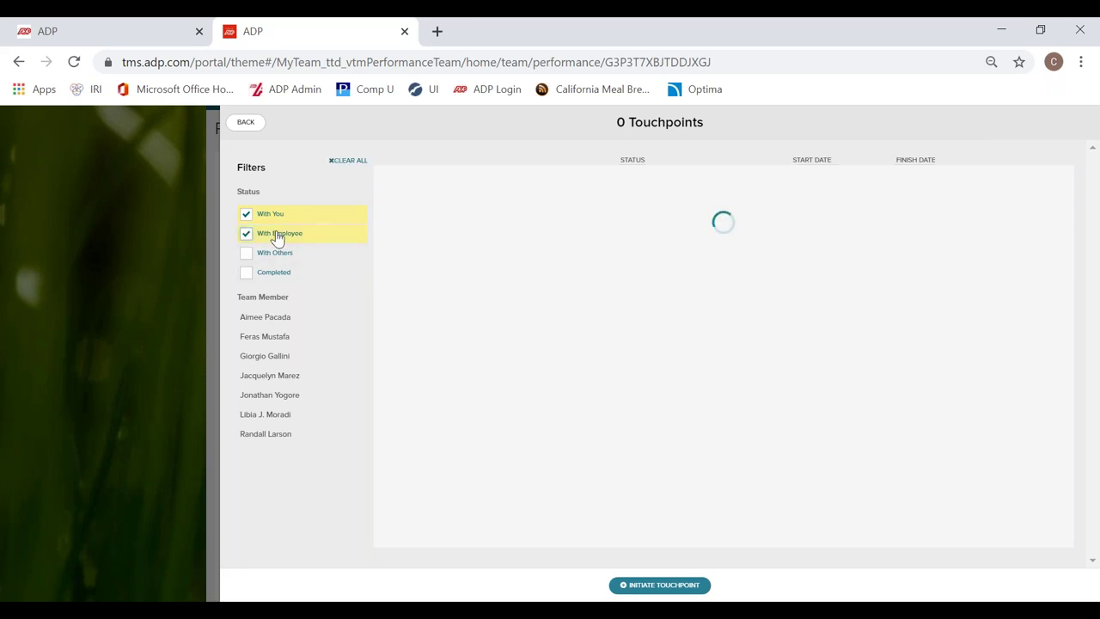
{"action": "left_click", "coordinate": [245, 214]}
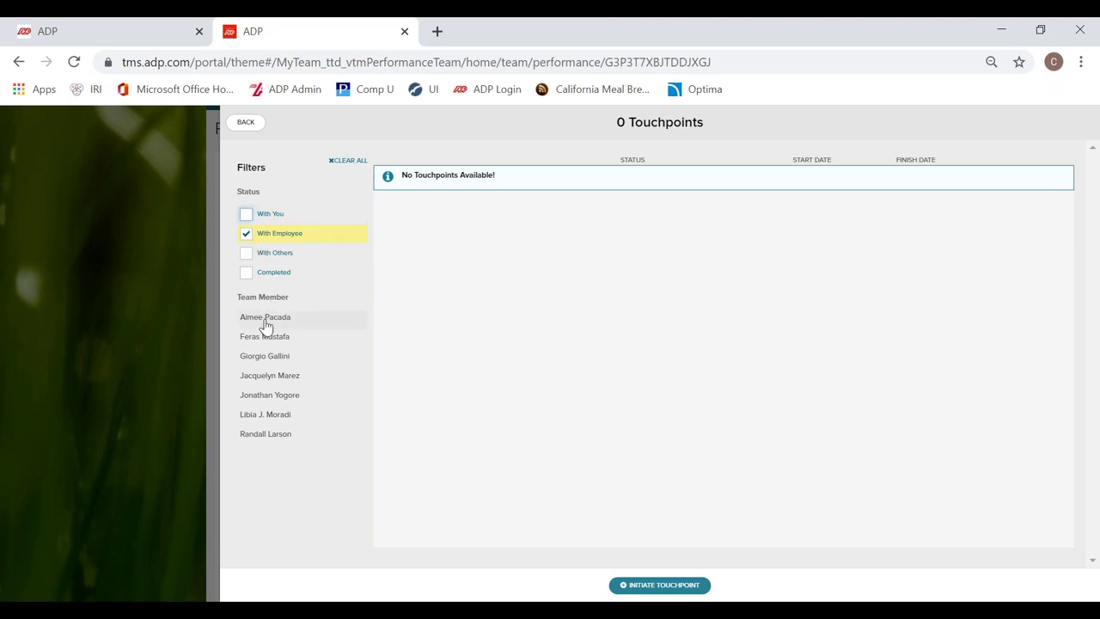
{"action": "left_click", "coordinate": [245, 122]}
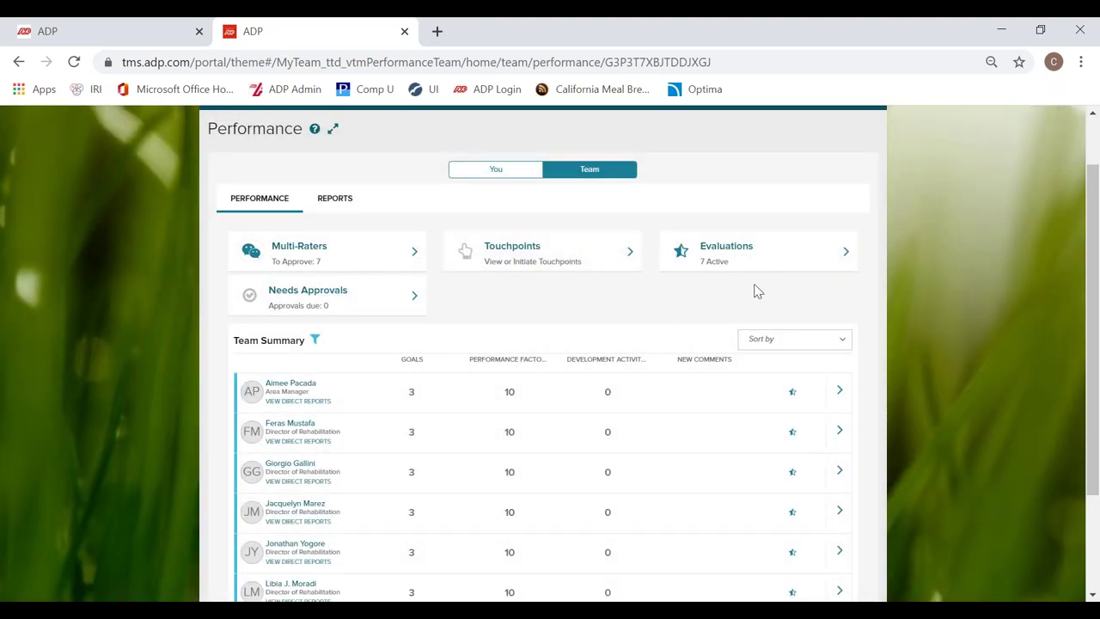
{"action": "left_click", "coordinate": [761, 260]}
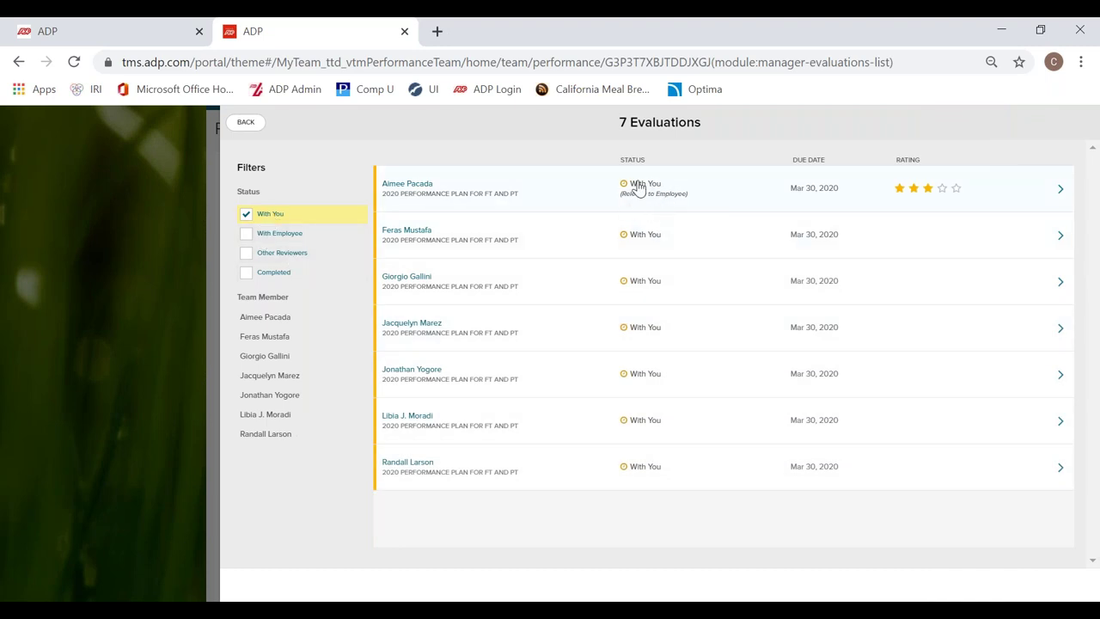
{"action": "left_click", "coordinate": [244, 122]}
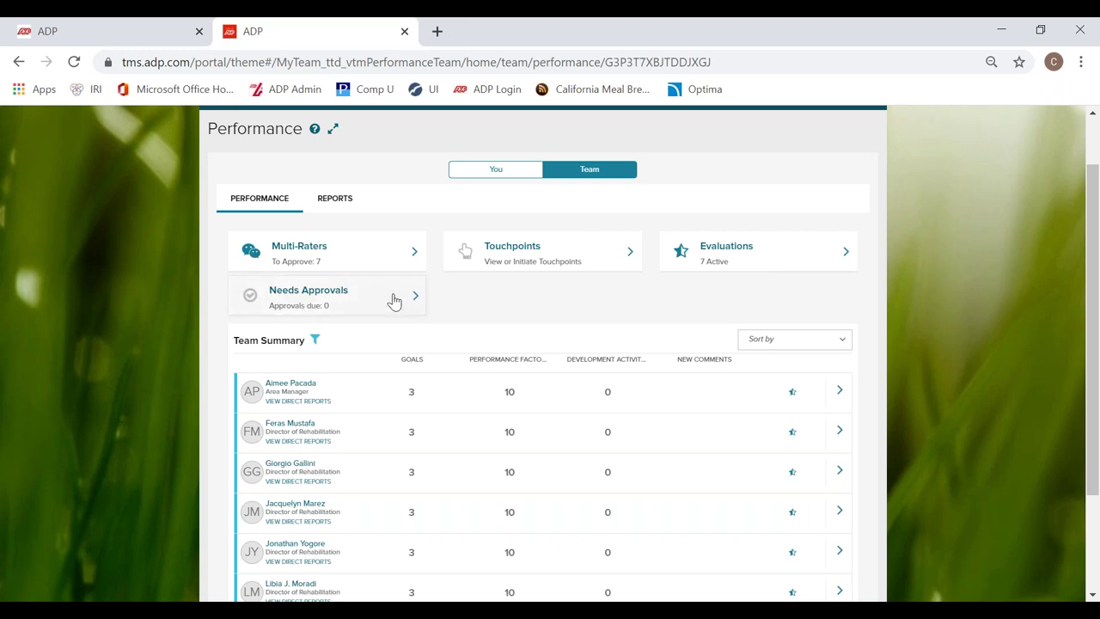
{"action": "left_click", "coordinate": [393, 296]}
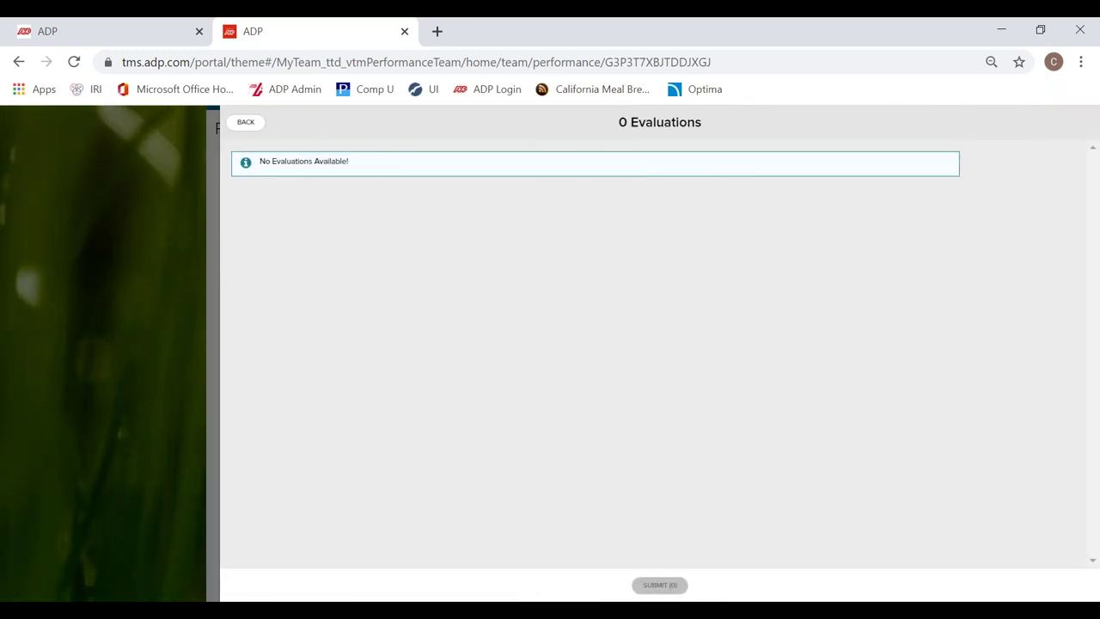
{"action": "left_click", "coordinate": [246, 125]}
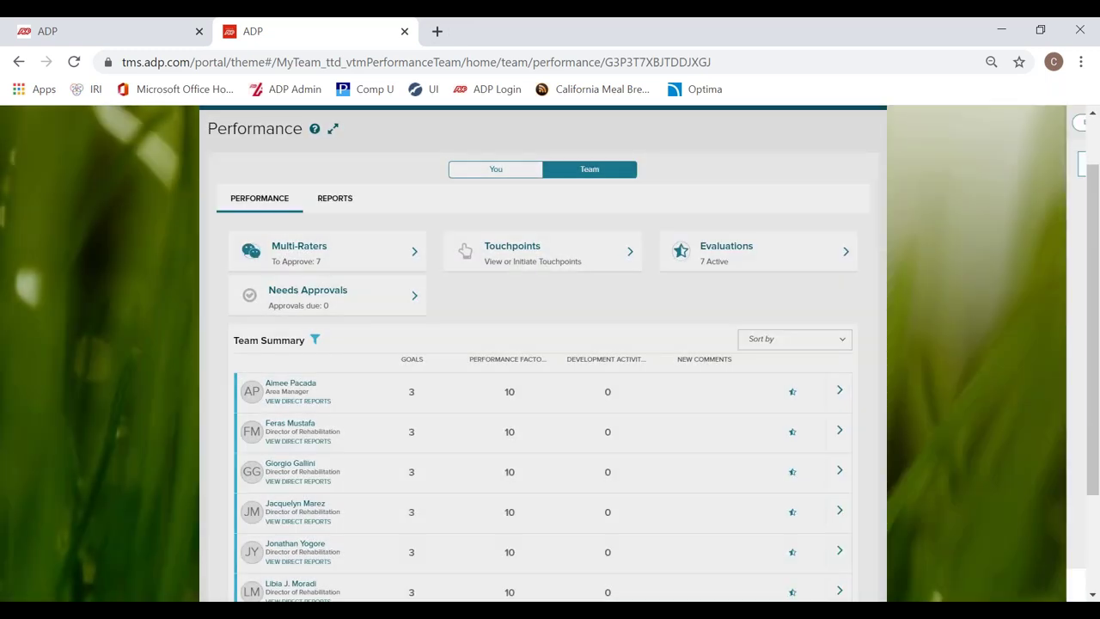
Scroll down the Team Summary and open the Director of Rehabilitation's performance page.
{"action": "scroll", "coordinate": [455, 314], "scroll_direction": "down", "scroll_amount": 1}
{"action": "scroll", "coordinate": [456, 315], "scroll_direction": "down", "scroll_amount": 1}
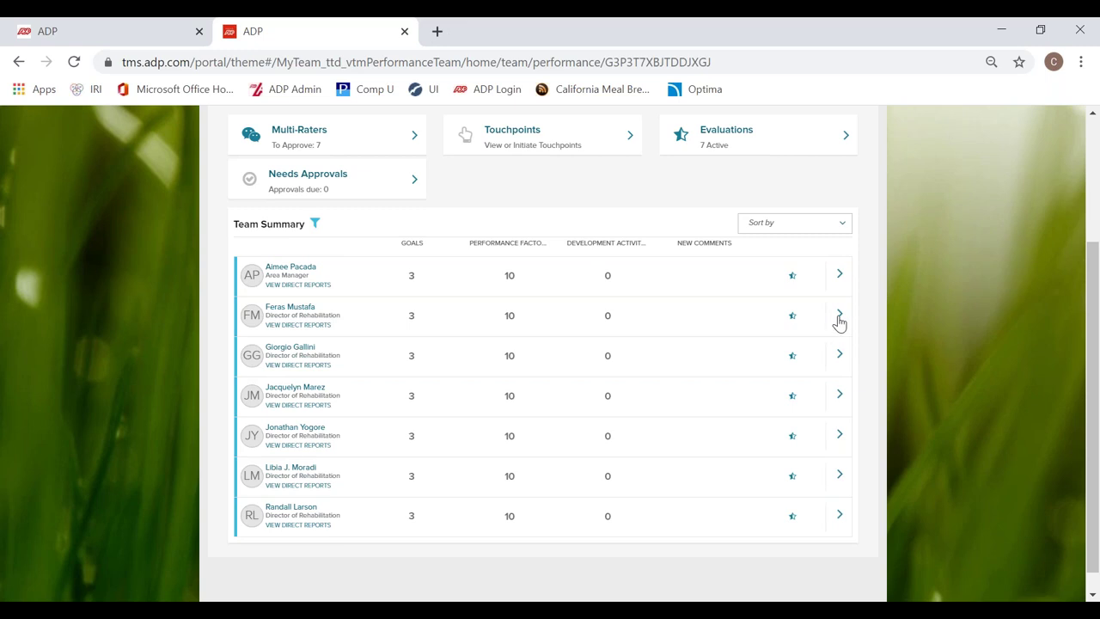
{"action": "left_click", "coordinate": [837, 316]}
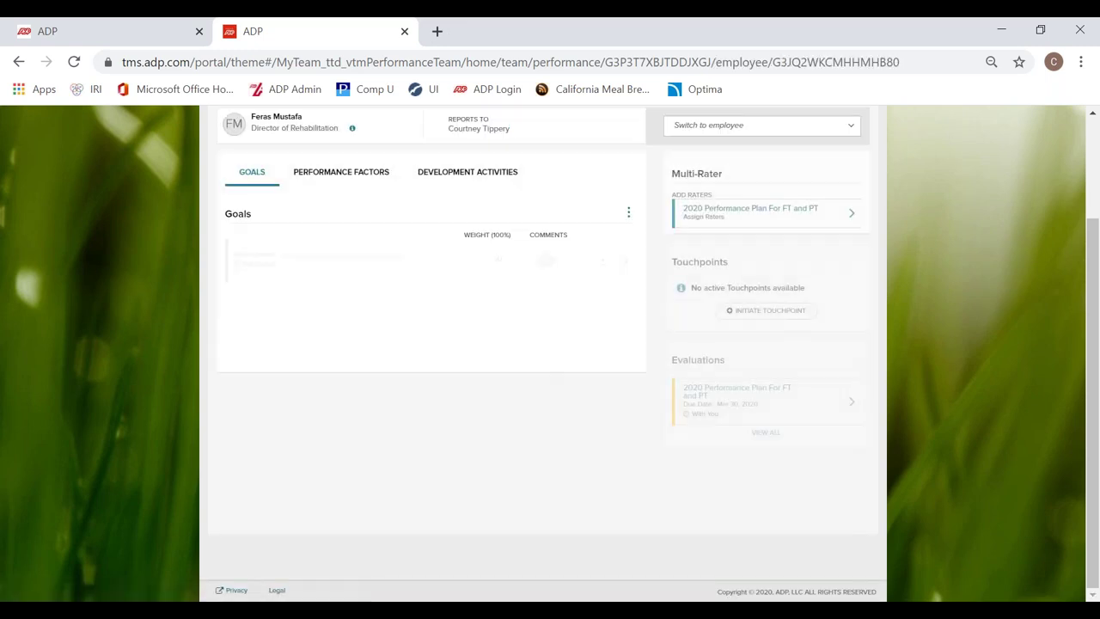
{"action": "scroll", "coordinate": [533, 448], "scroll_direction": "up", "scroll_amount": 2}
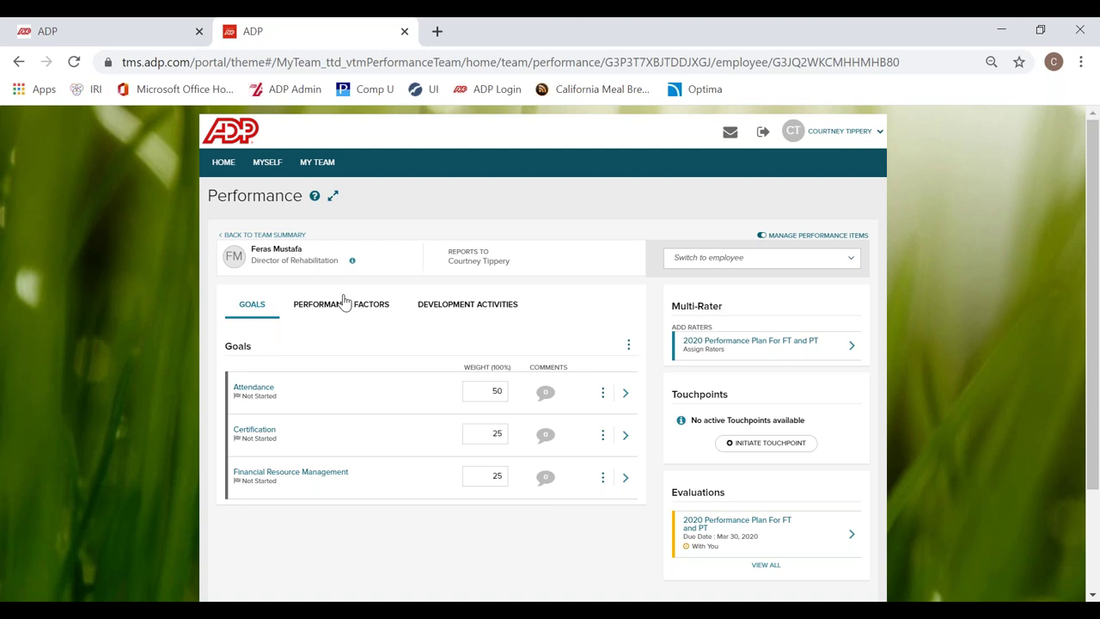
{"action": "scroll", "coordinate": [459, 563], "scroll_direction": "down", "scroll_amount": 2}
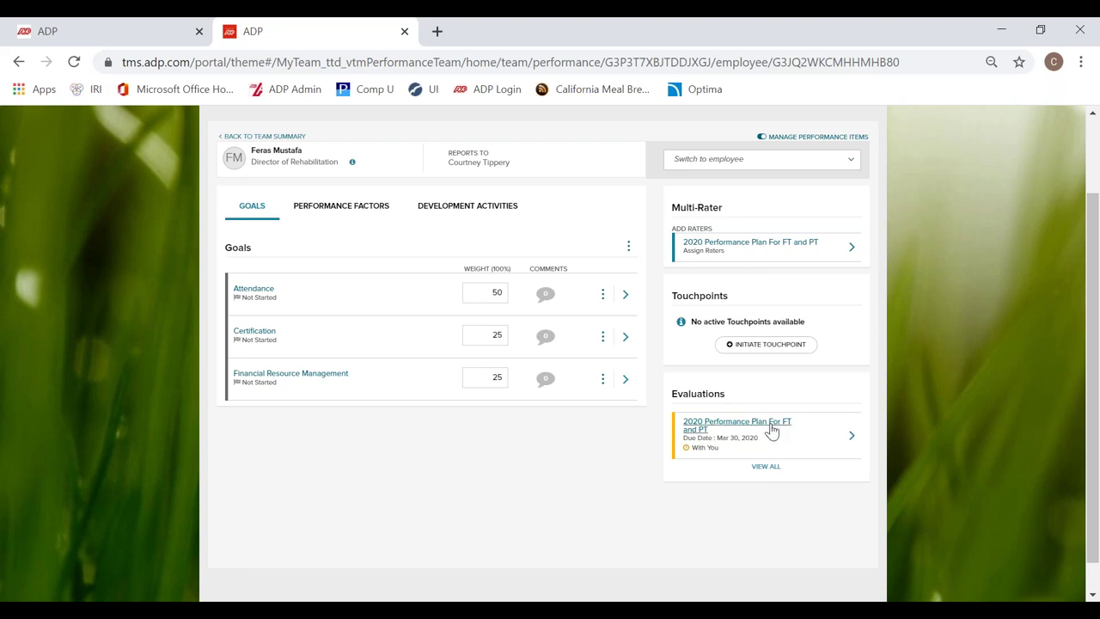
{"action": "left_click", "coordinate": [853, 438]}
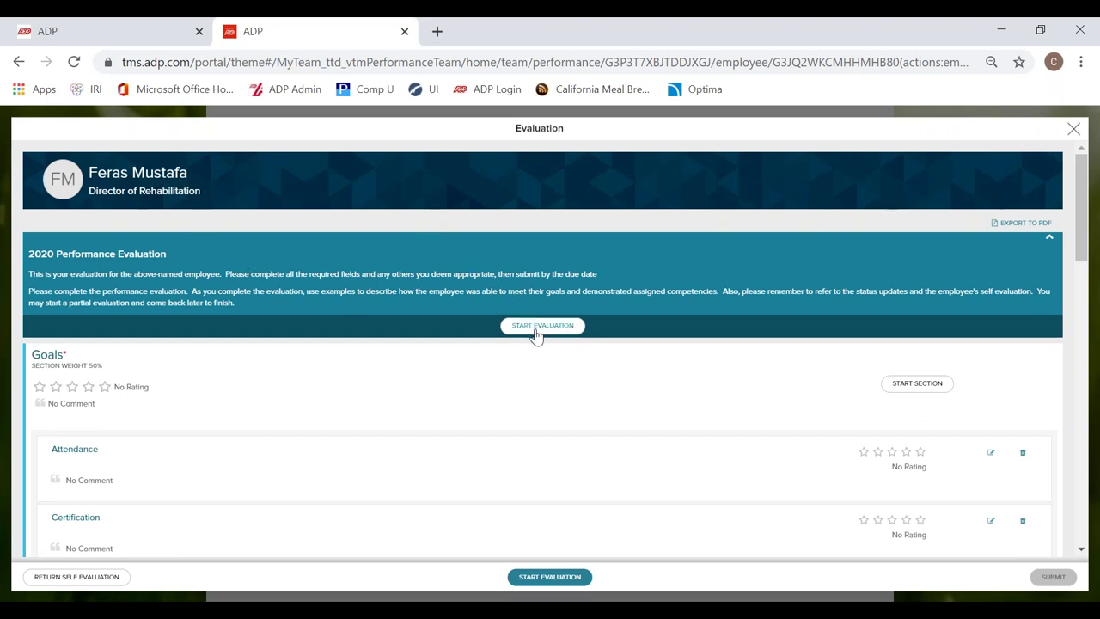
Start the 2020 Performance Plan evaluation at the Attendance goal.
{"action": "left_click", "coordinate": [545, 574]}
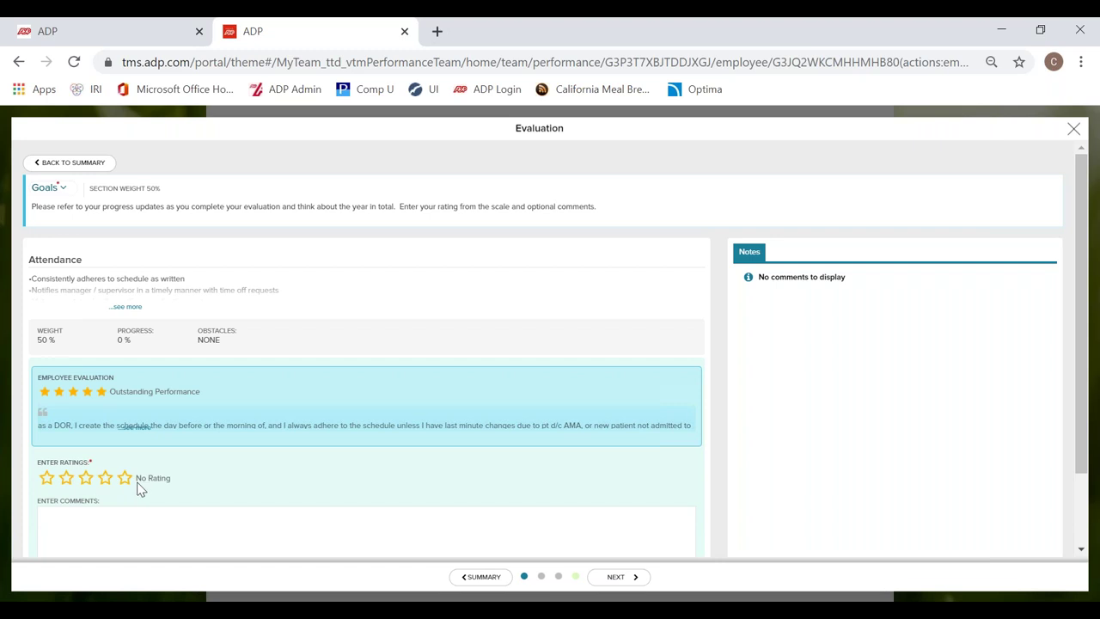
Page past Certification and Financial Resource Management to the Goals summary, then on to Collaboration/Teamwork.
{"action": "left_click", "coordinate": [615, 577]}
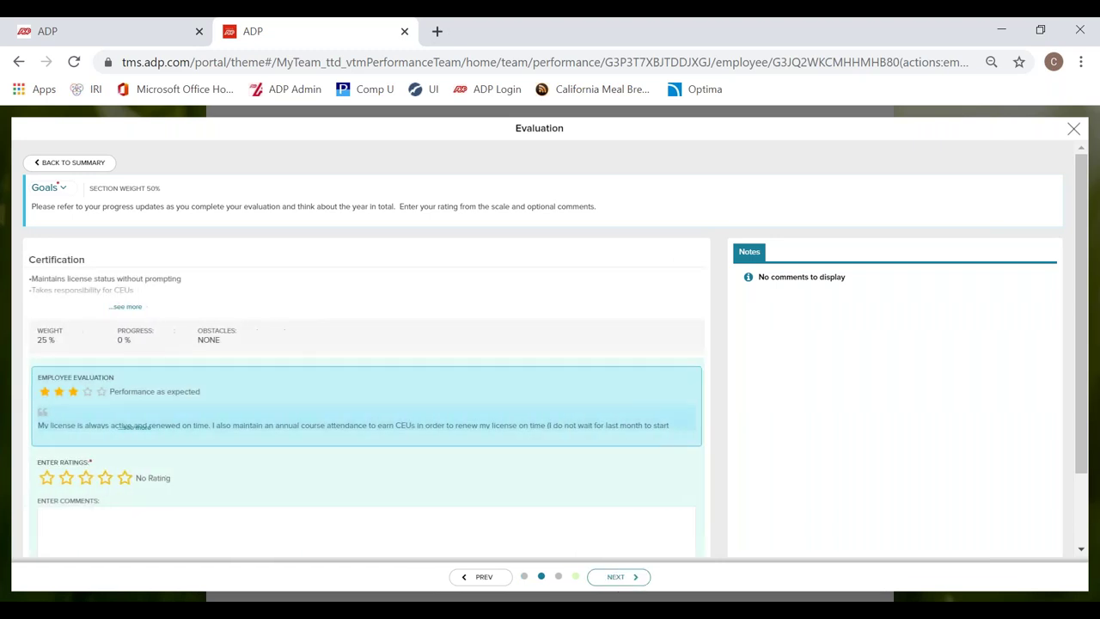
{"action": "left_click", "coordinate": [616, 576]}
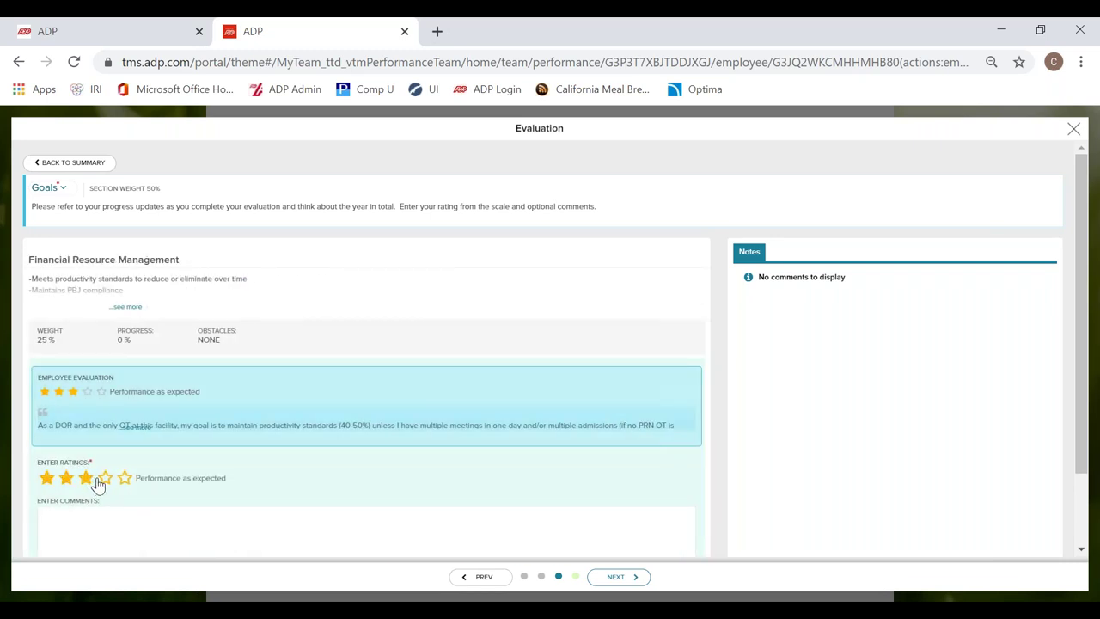
{"action": "left_click", "coordinate": [607, 583]}
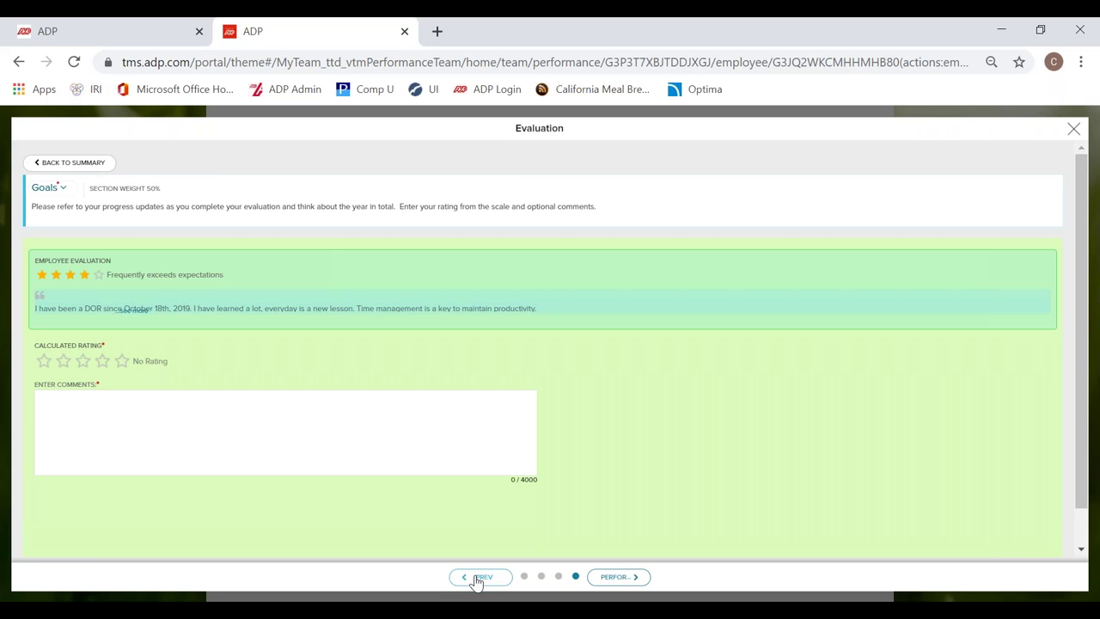
{"action": "left_click", "coordinate": [82, 434]}
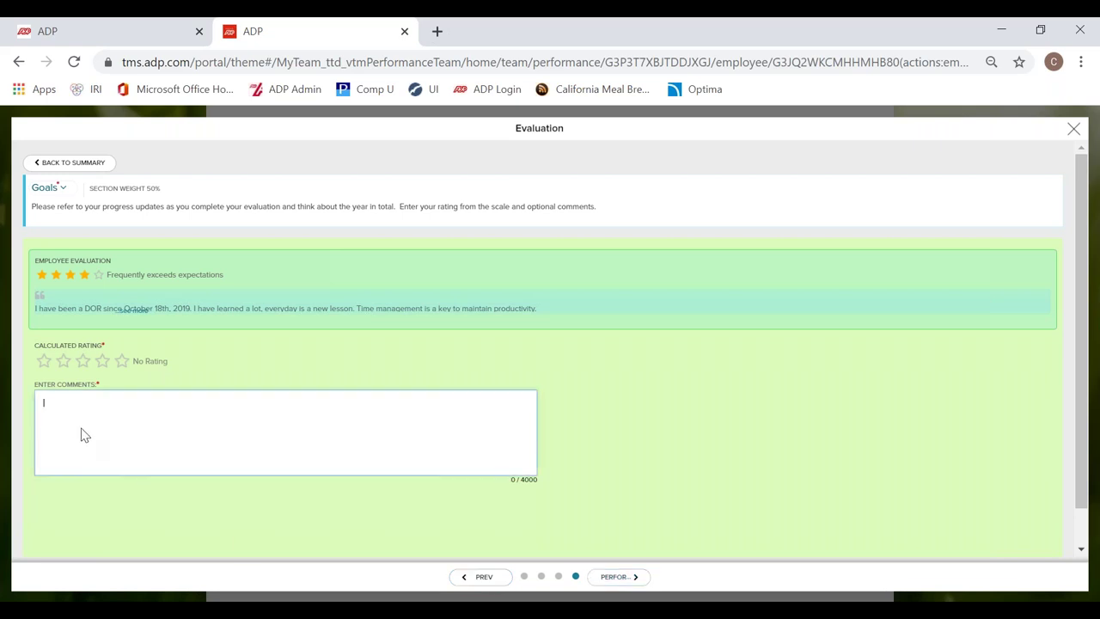
{"action": "left_click", "coordinate": [604, 578]}
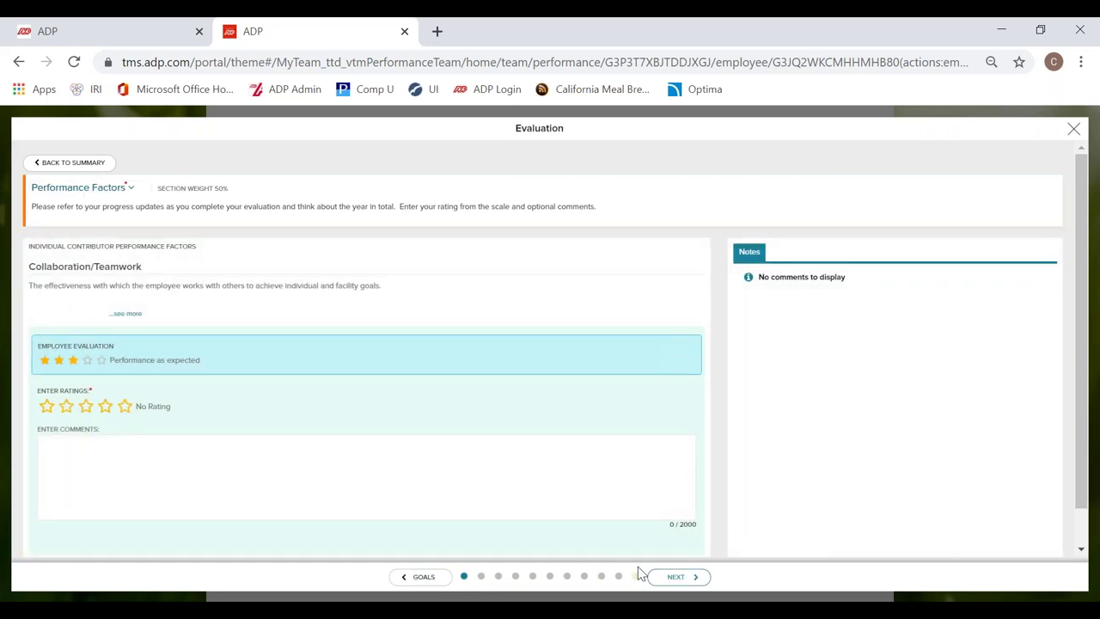
Skip through the last performance factor, Development Activities and Overall to the review summary.
{"action": "left_click", "coordinate": [636, 576]}
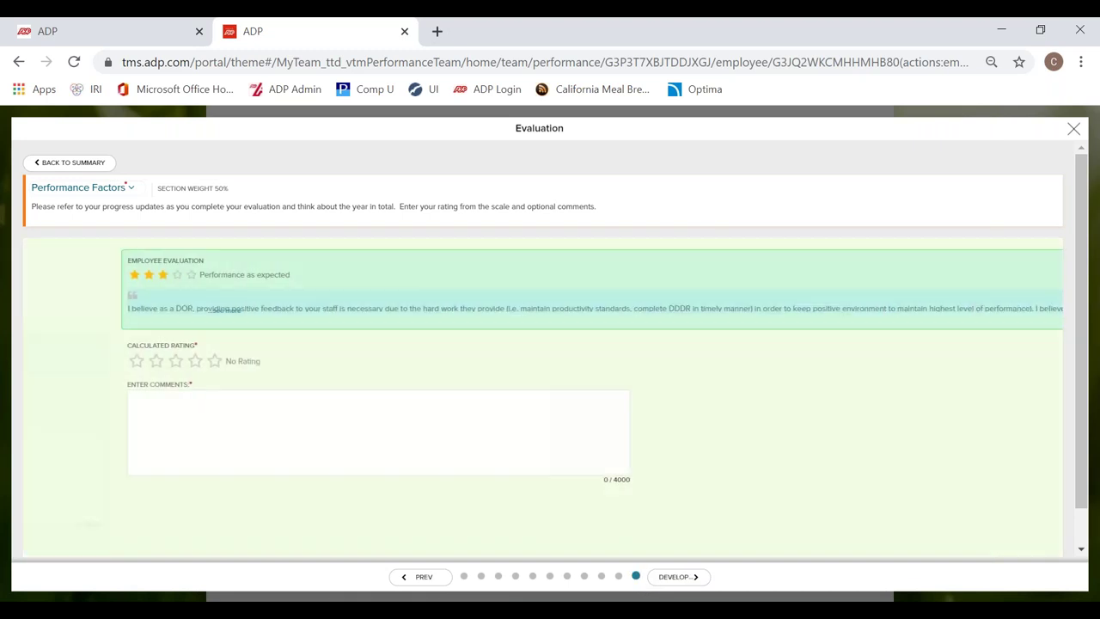
{"action": "left_click", "coordinate": [675, 577]}
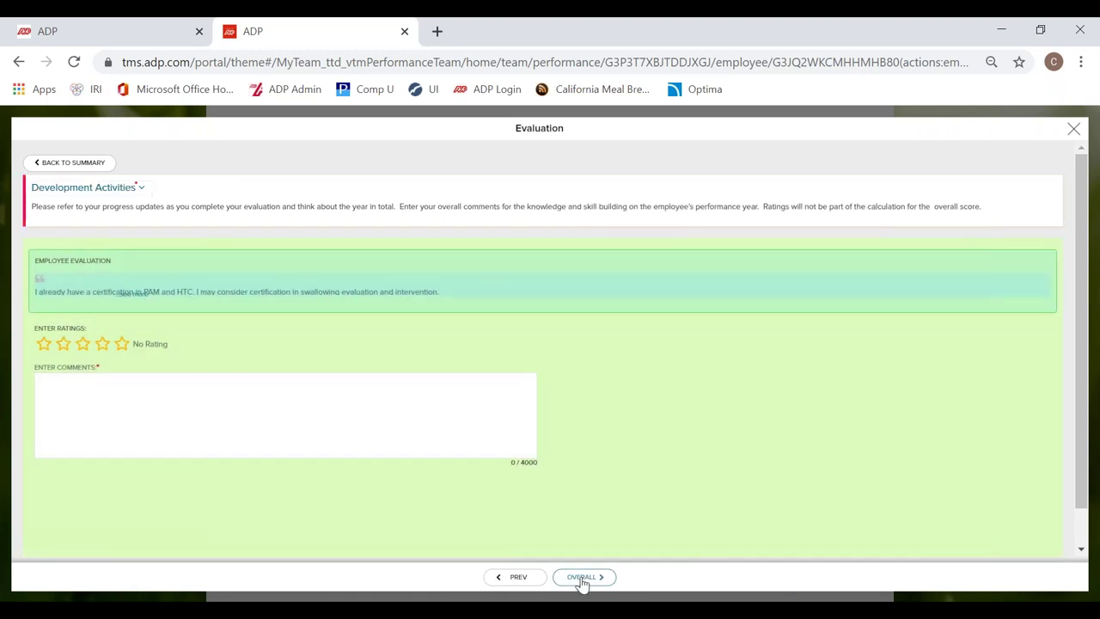
{"action": "left_click", "coordinate": [581, 580]}
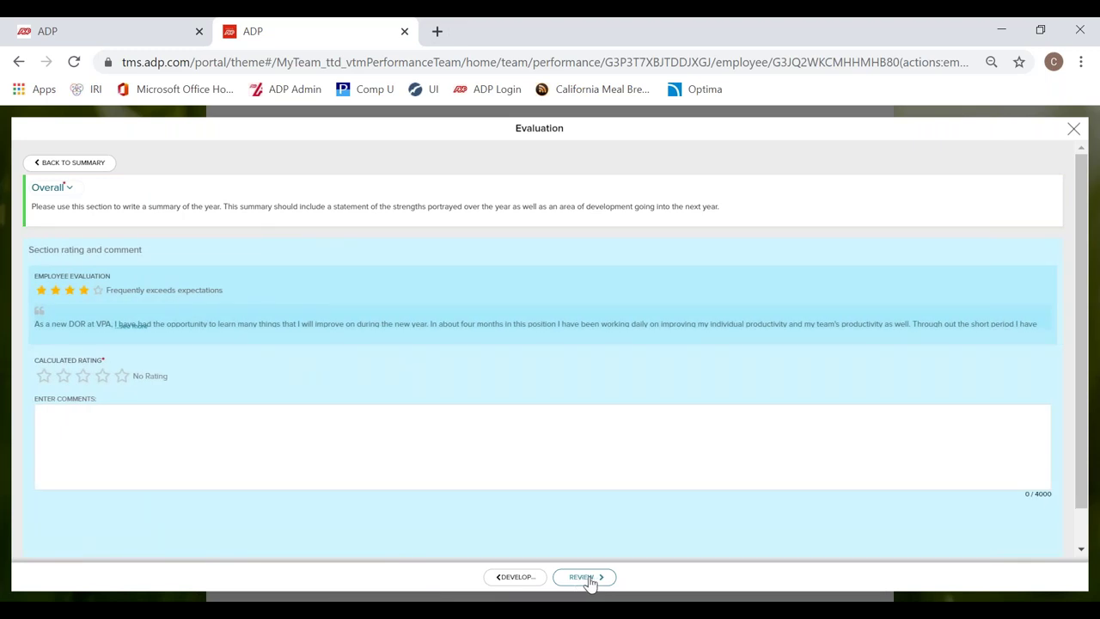
{"action": "left_click", "coordinate": [583, 578]}
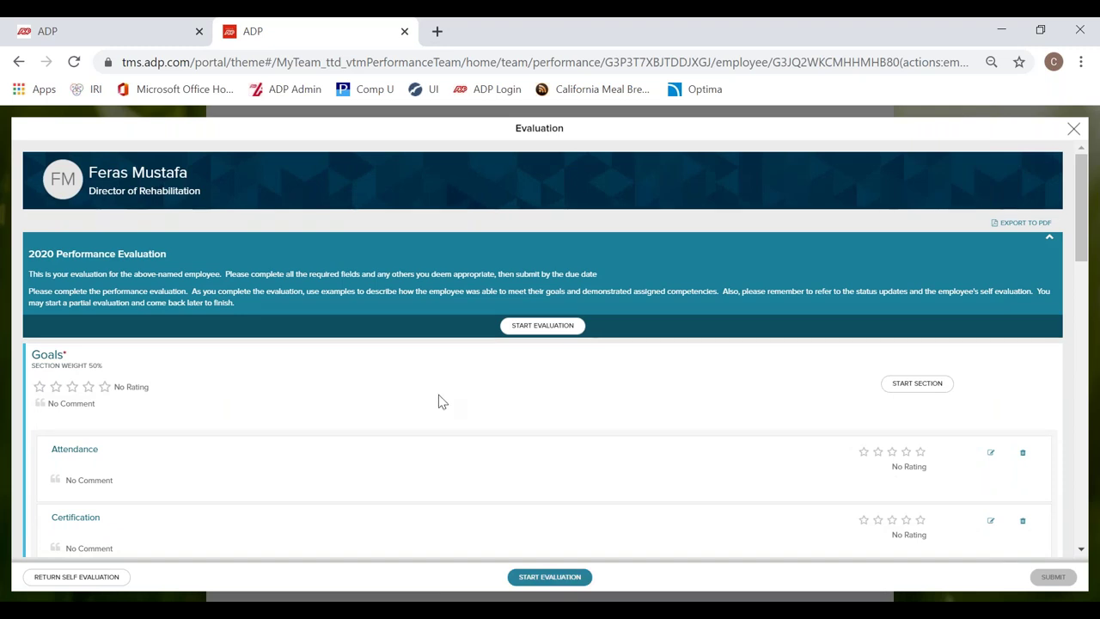
{"action": "scroll", "coordinate": [438, 397], "scroll_direction": "down", "scroll_amount": 1}
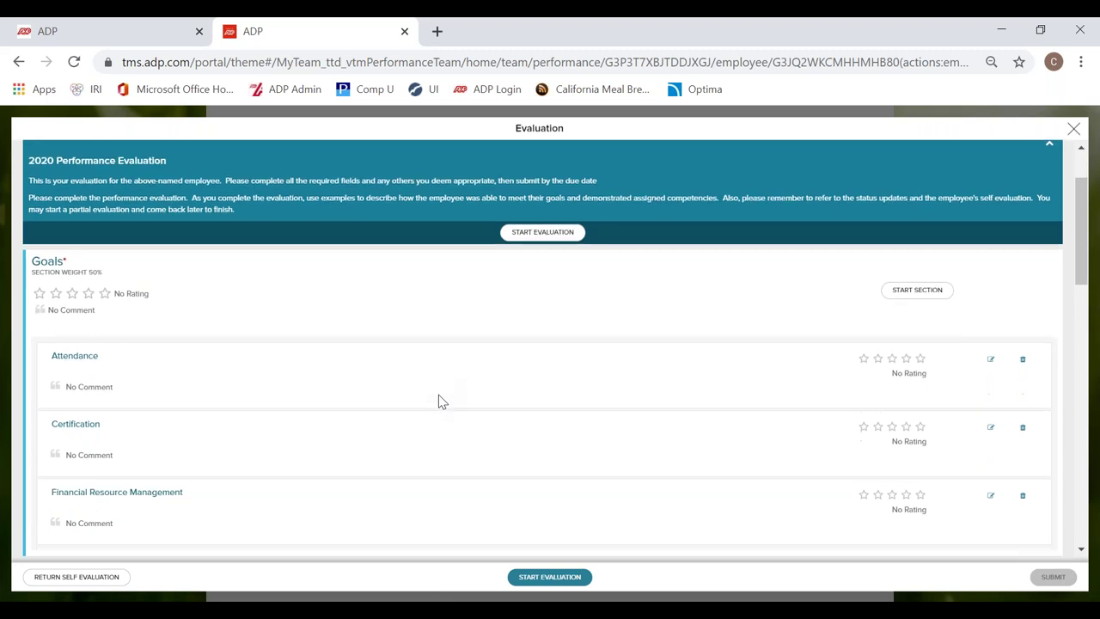
{"action": "scroll", "coordinate": [438, 401], "scroll_direction": "down", "scroll_amount": 2}
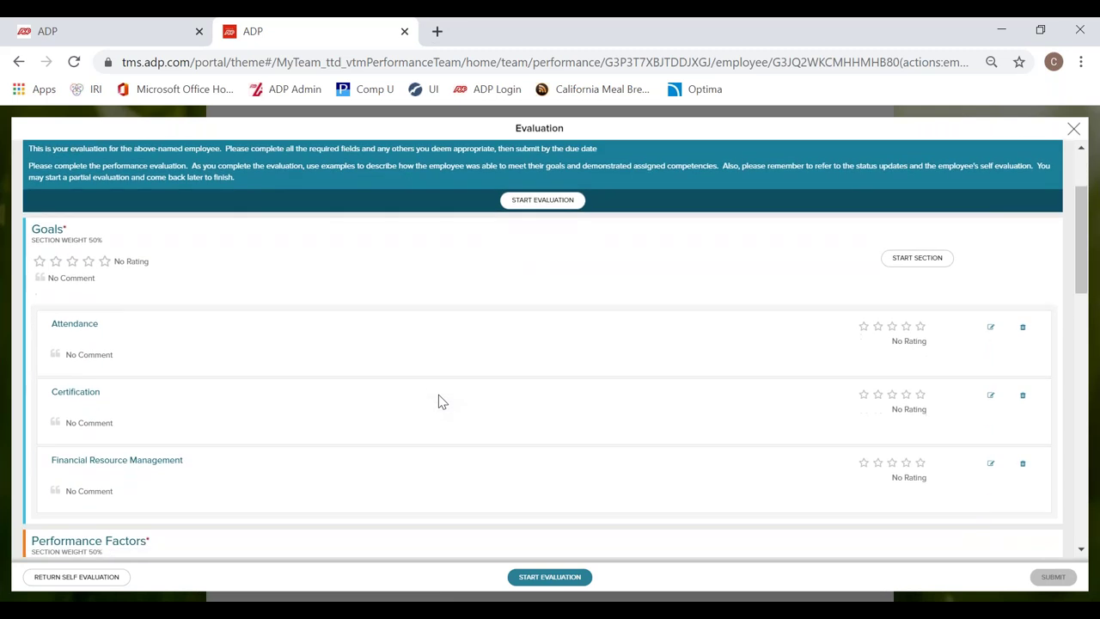
{"action": "scroll", "coordinate": [438, 401], "scroll_direction": "down", "scroll_amount": 4}
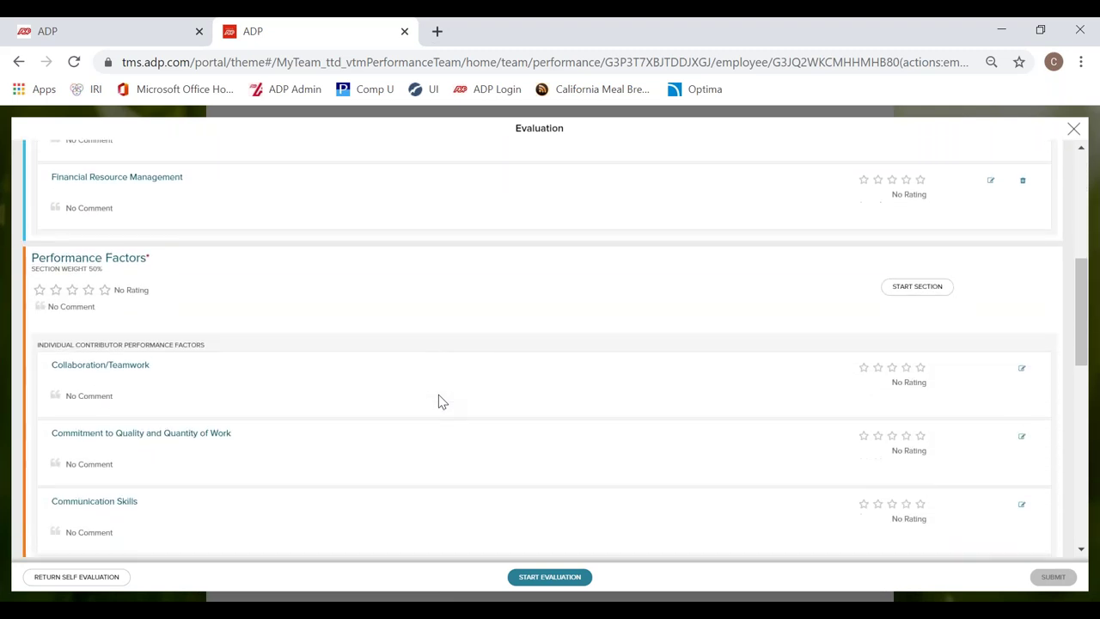
{"action": "scroll", "coordinate": [438, 401], "scroll_direction": "down", "scroll_amount": 5}
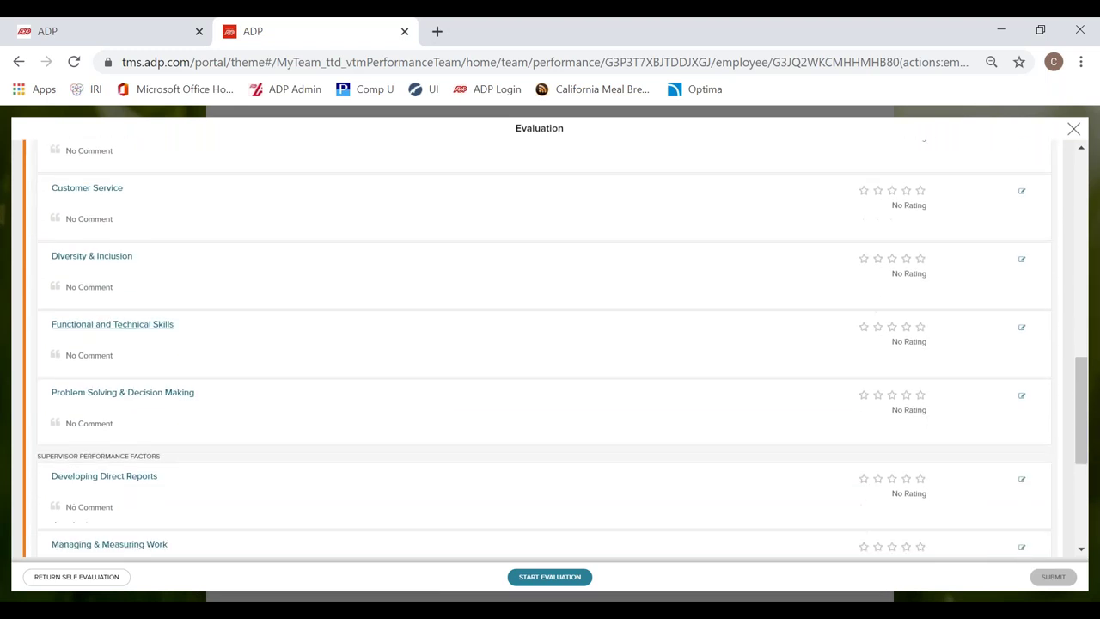
{"action": "scroll", "coordinate": [438, 401], "scroll_direction": "down", "scroll_amount": 1}
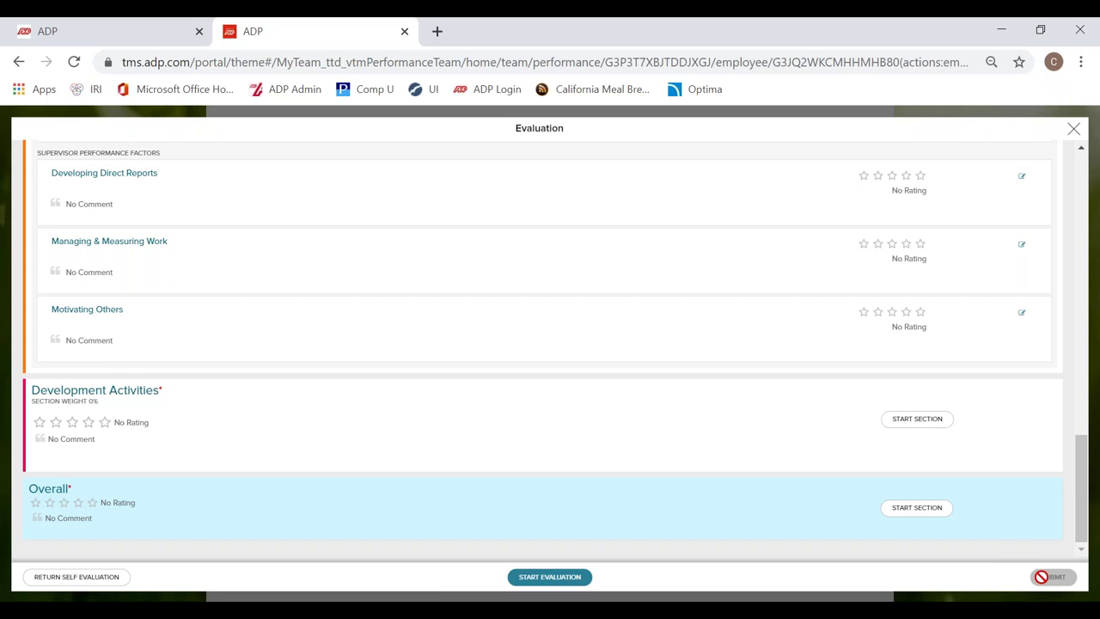
Close the evaluation window and scroll back to the top of the employee's page.
{"action": "left_click", "coordinate": [1073, 130]}
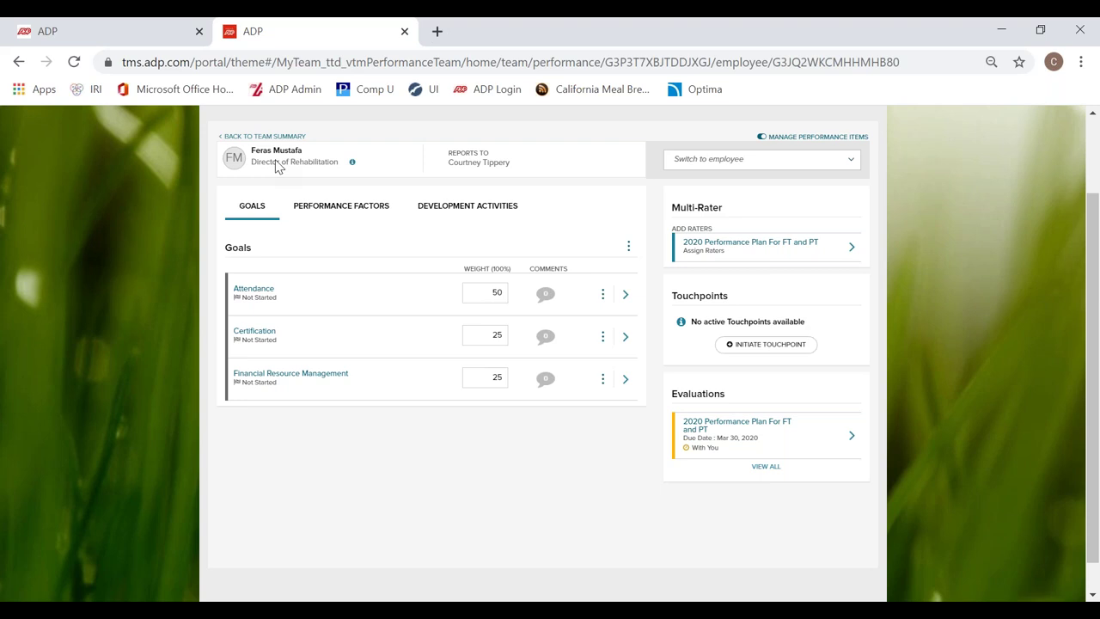
{"action": "scroll", "coordinate": [555, 471], "scroll_direction": "up", "scroll_amount": 2}
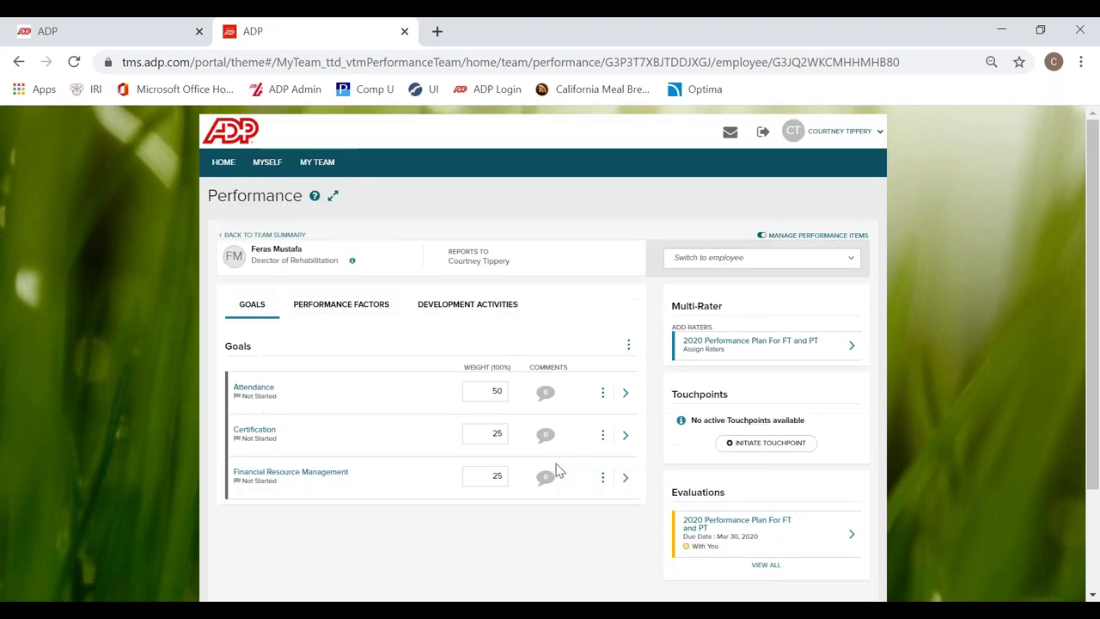
Return to the team summary, open the Area Manager's page and scroll to Evaluations.
{"action": "left_click", "coordinate": [279, 238]}
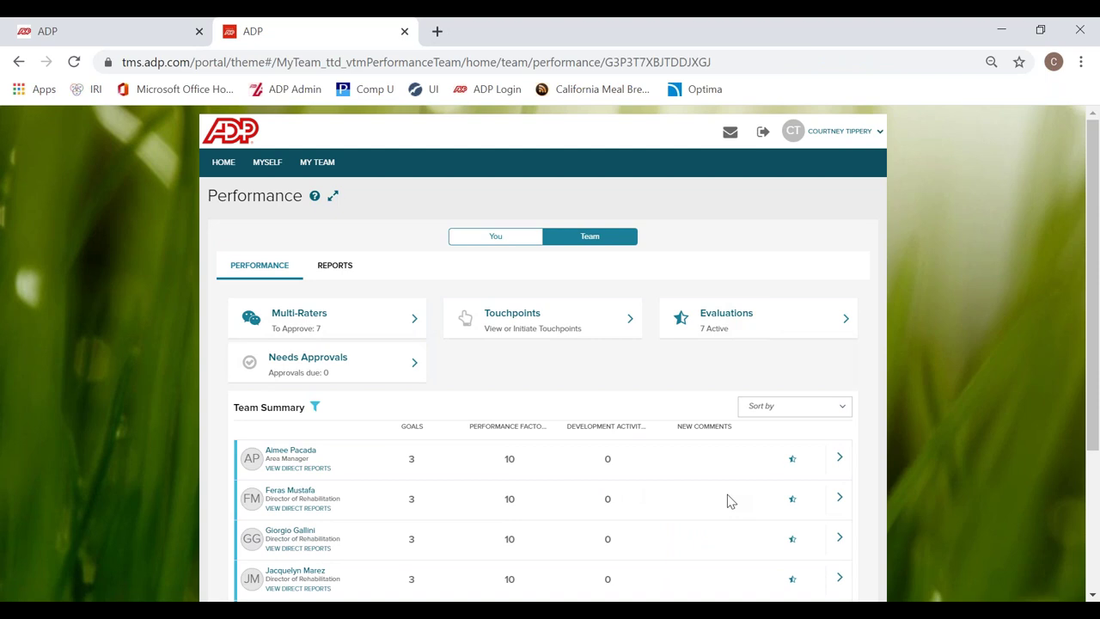
{"action": "left_click", "coordinate": [841, 460]}
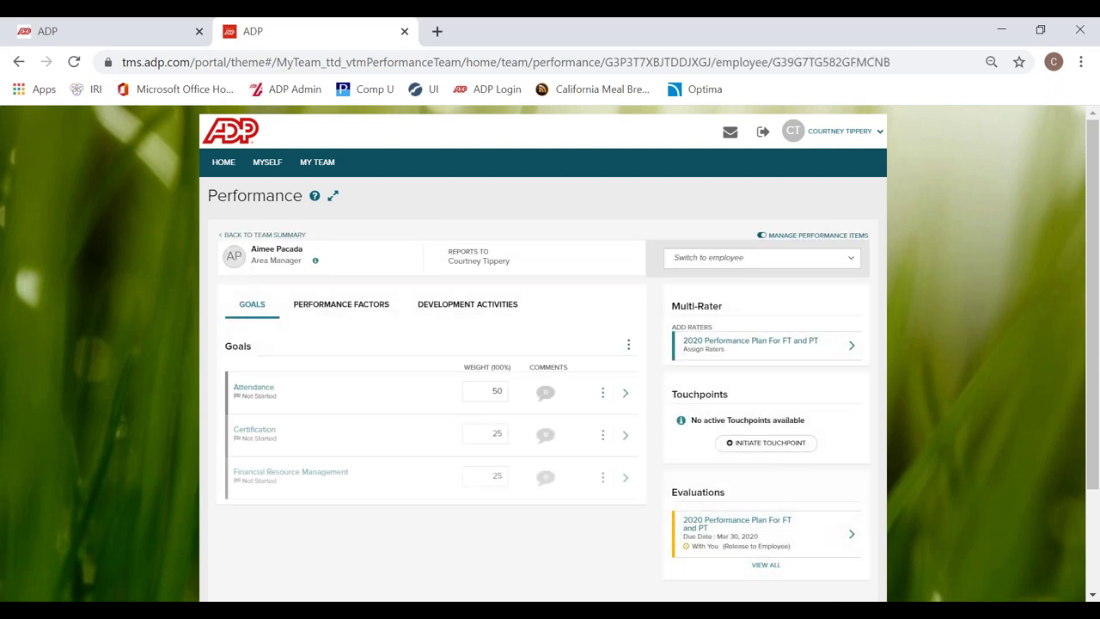
{"action": "scroll", "coordinate": [626, 563], "scroll_direction": "down", "scroll_amount": 3}
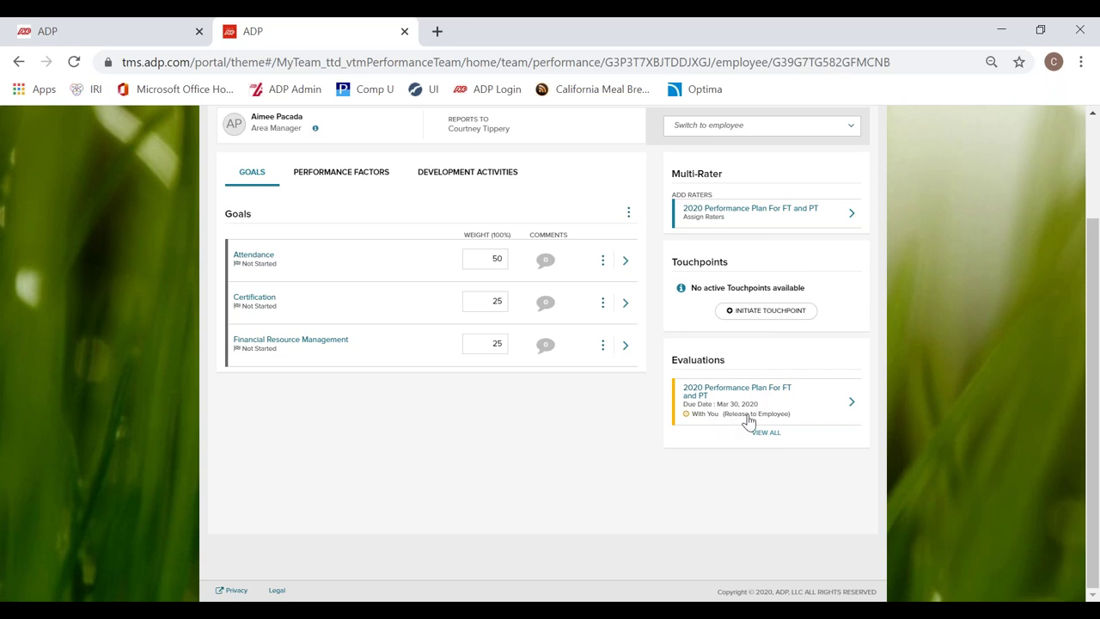
Open the Area Manager's approved 2020 Performance Plan evaluation awaiting release.
{"action": "left_click", "coordinate": [850, 404]}
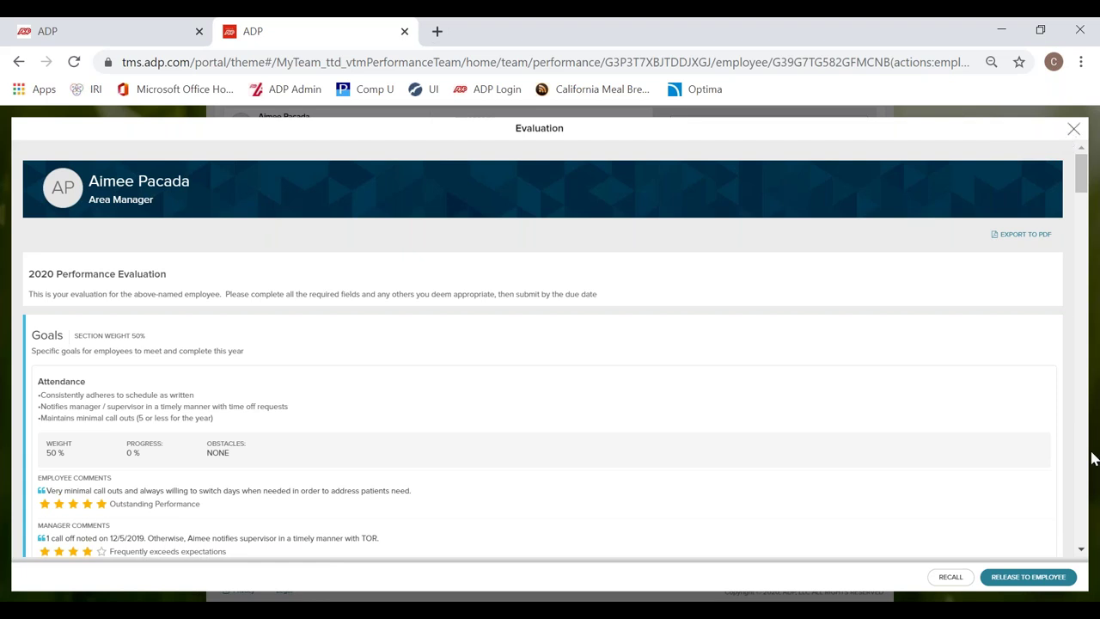
Close the Area Manager's evaluation, scroll up, and go back to the team summary.
{"action": "left_click", "coordinate": [1071, 129]}
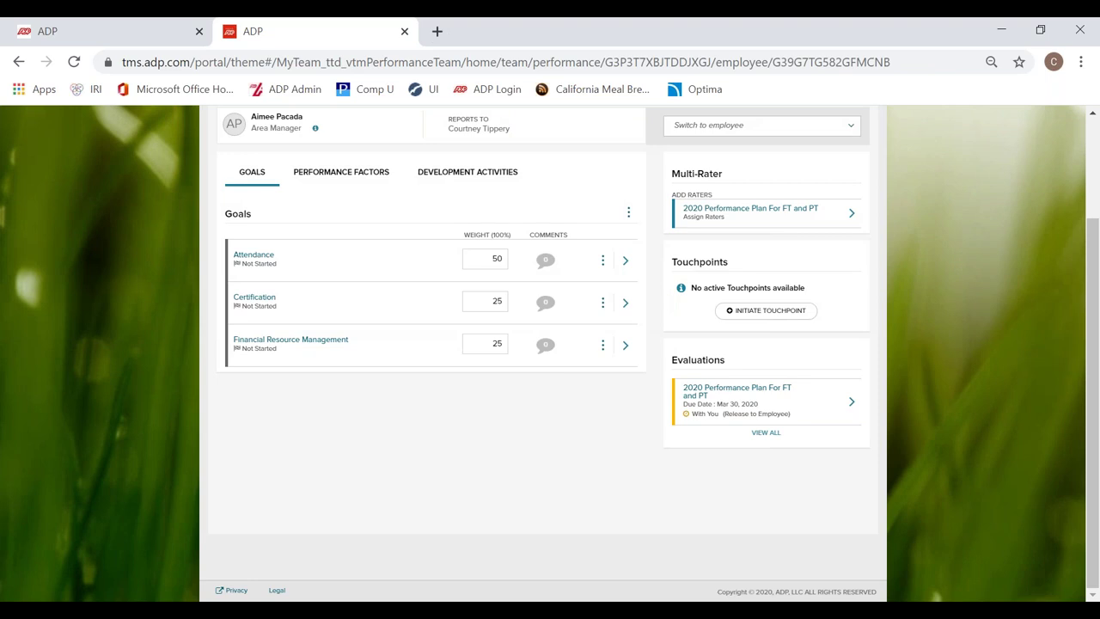
{"action": "scroll", "coordinate": [586, 460], "scroll_direction": "up", "scroll_amount": 3}
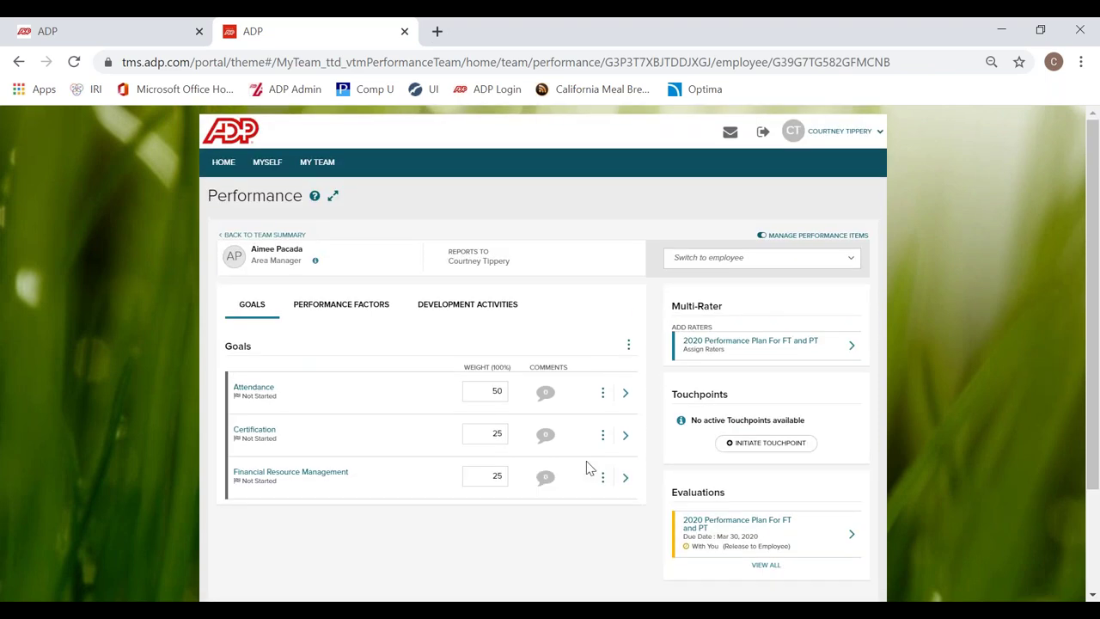
{"action": "left_click", "coordinate": [262, 234]}
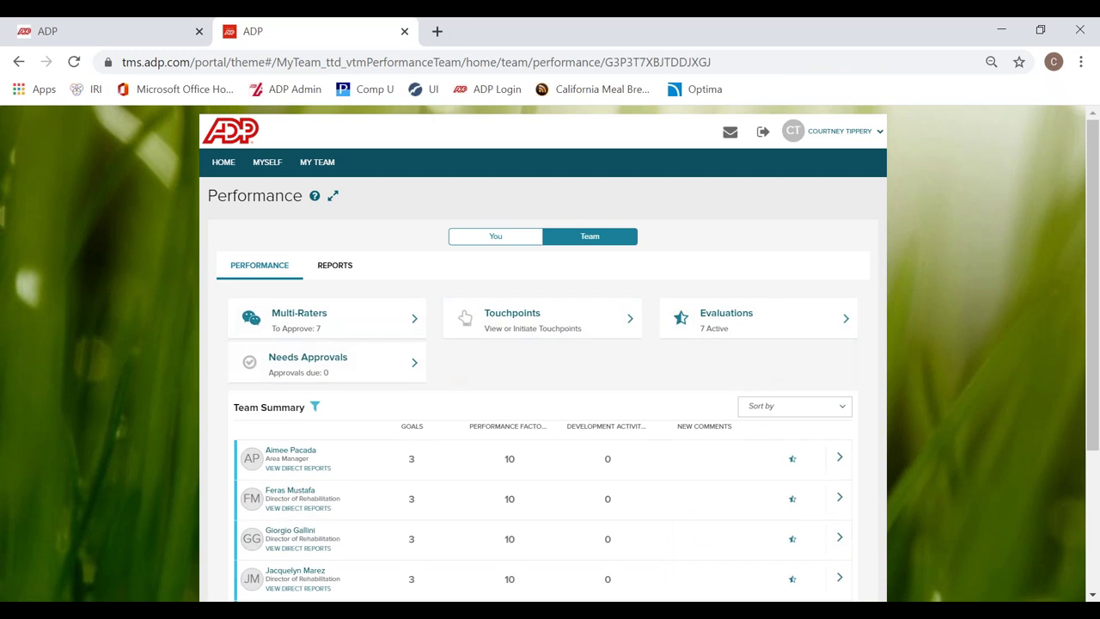